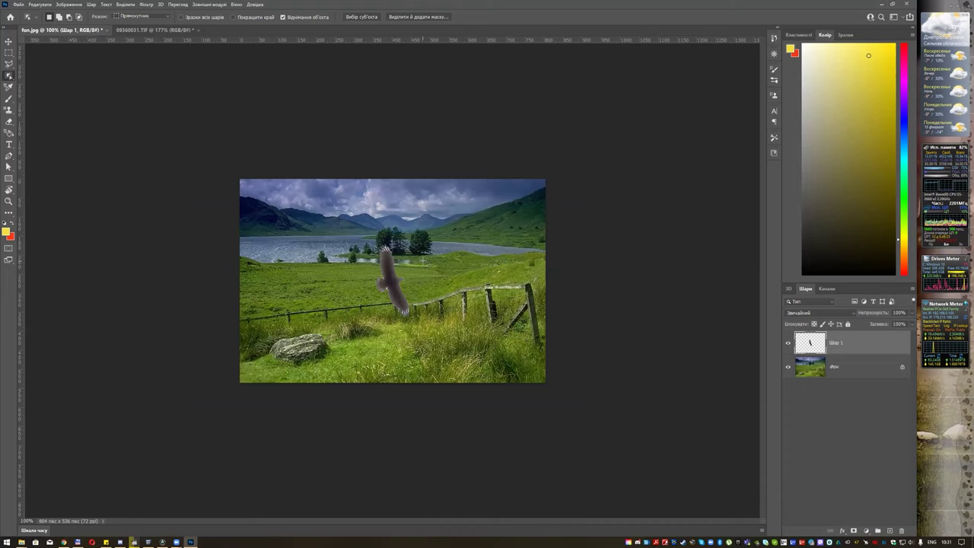
- Move the bird of prey to the left part of the landscape, over the lake
{"action": "left_click", "coordinate": [9, 42]}
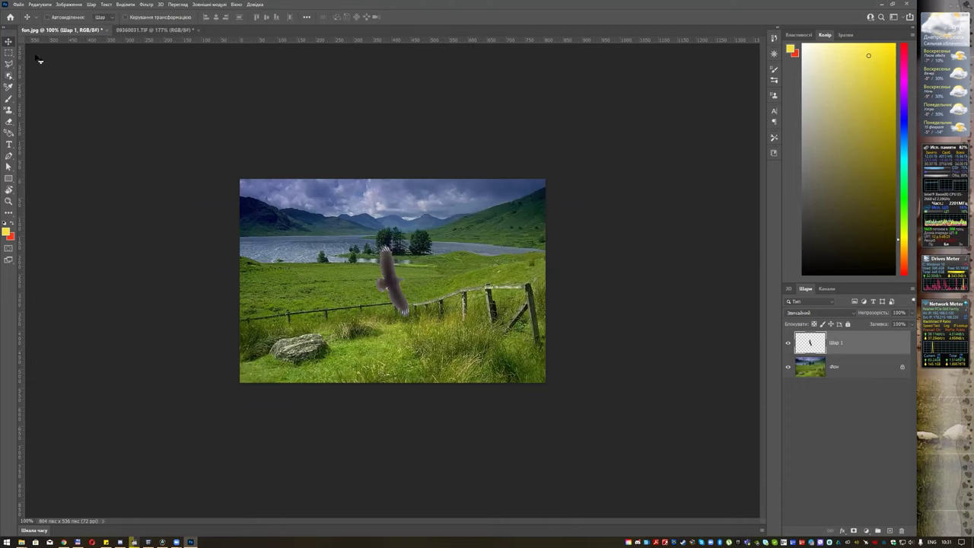
{"action": "key", "text": "ctrl+0"}
{"action": "left_click_drag", "start_coordinate": [391, 256], "coordinate": [153, 157]}
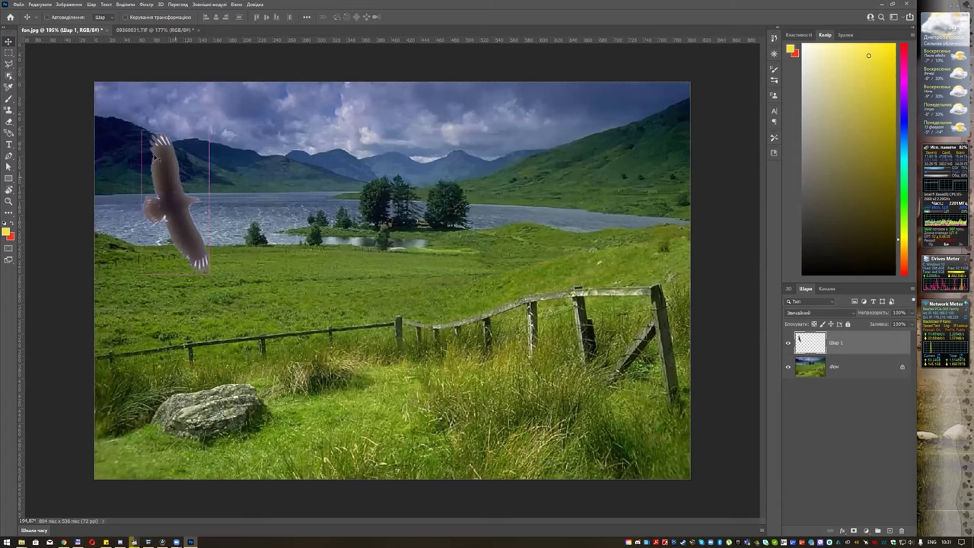
- Free-transform the bird of prey: rotate it, mirror it, scale it down and place it over the hills at the landscape's upper right
{"action": "left_click", "coordinate": [38, 4]}
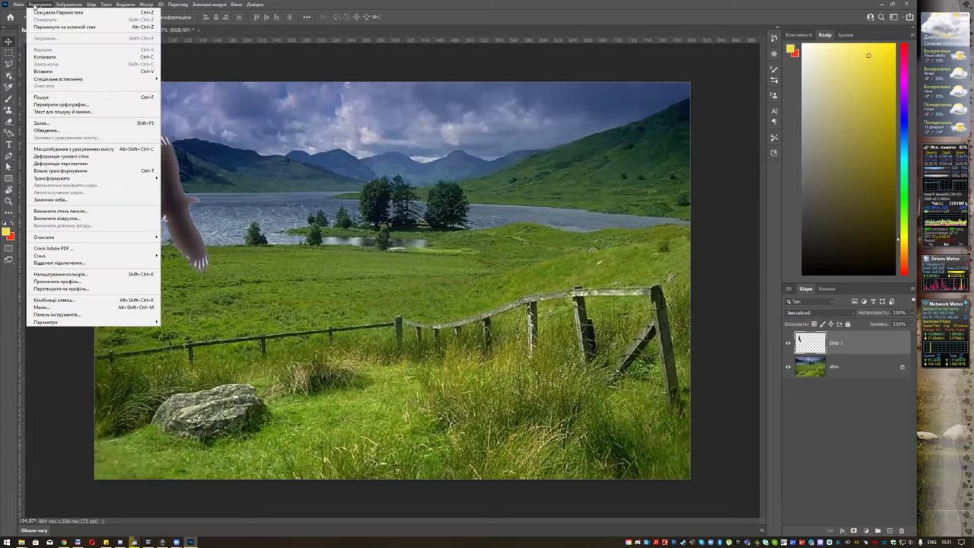
{"action": "left_click", "coordinate": [106, 171]}
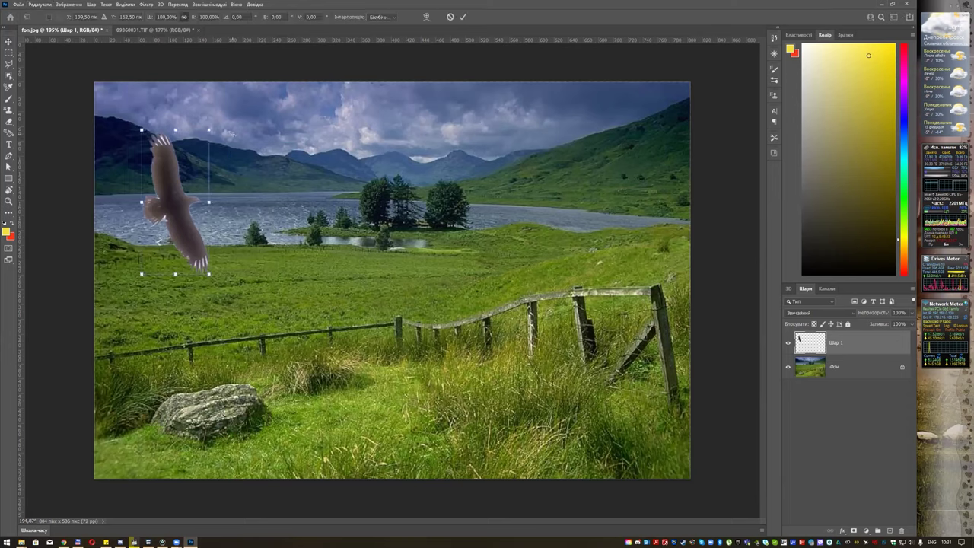
{"action": "left_click_drag", "start_coordinate": [231, 134], "coordinate": [263, 143]}
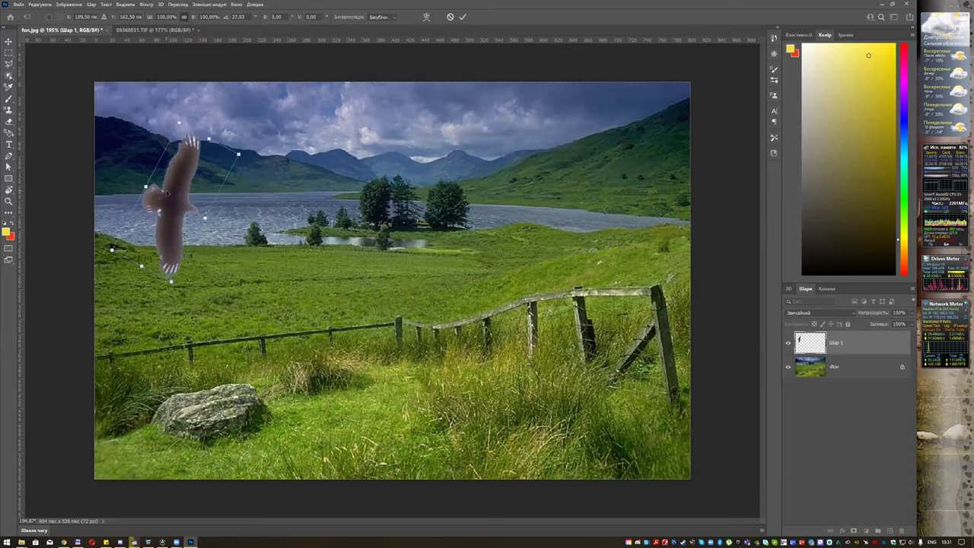
{"action": "left_click_drag", "start_coordinate": [166, 193], "coordinate": [190, 147]}
{"action": "left_click_drag", "start_coordinate": [194, 235], "coordinate": [179, 168]}
{"action": "left_click_drag", "start_coordinate": [197, 122], "coordinate": [405, 296]}
{"action": "left_click_drag", "start_coordinate": [519, 157], "coordinate": [632, 146]}
{"action": "key", "text": "Return"}
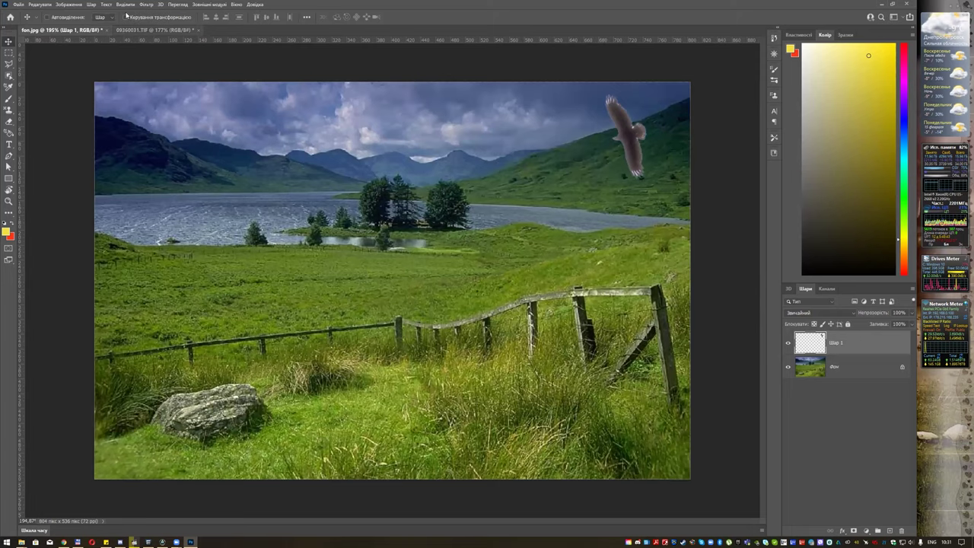
- Close 09360031.TIF without saving and open 09340004.TIF from the lab image folder as a separate document
{"action": "left_click", "coordinate": [196, 30]}
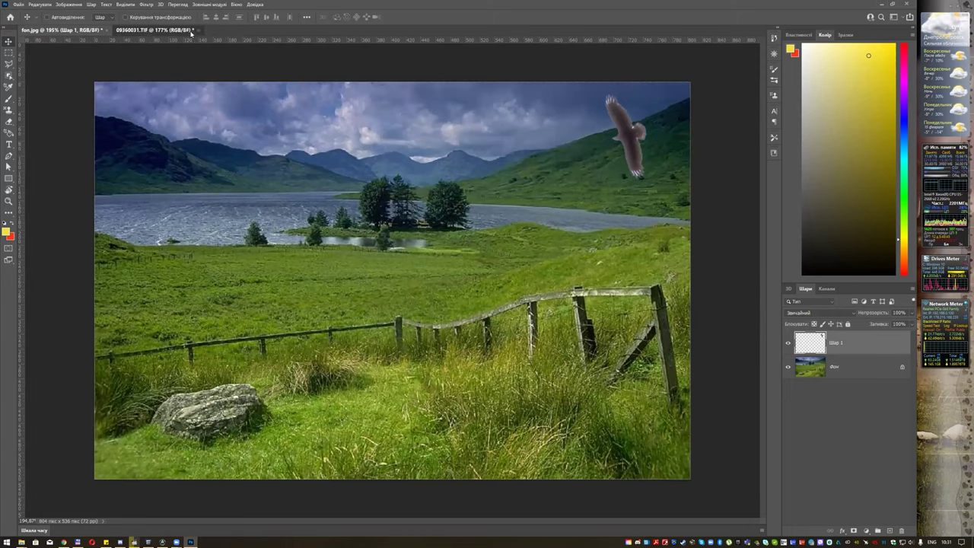
{"action": "left_click", "coordinate": [196, 31]}
{"action": "left_click", "coordinate": [495, 195]}
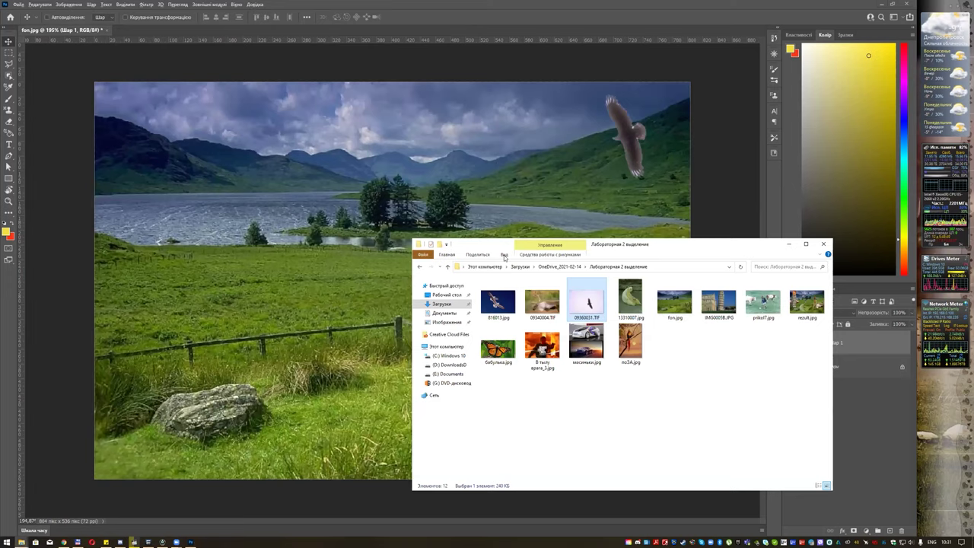
{"action": "left_click_drag", "start_coordinate": [541, 302], "coordinate": [401, 33]}
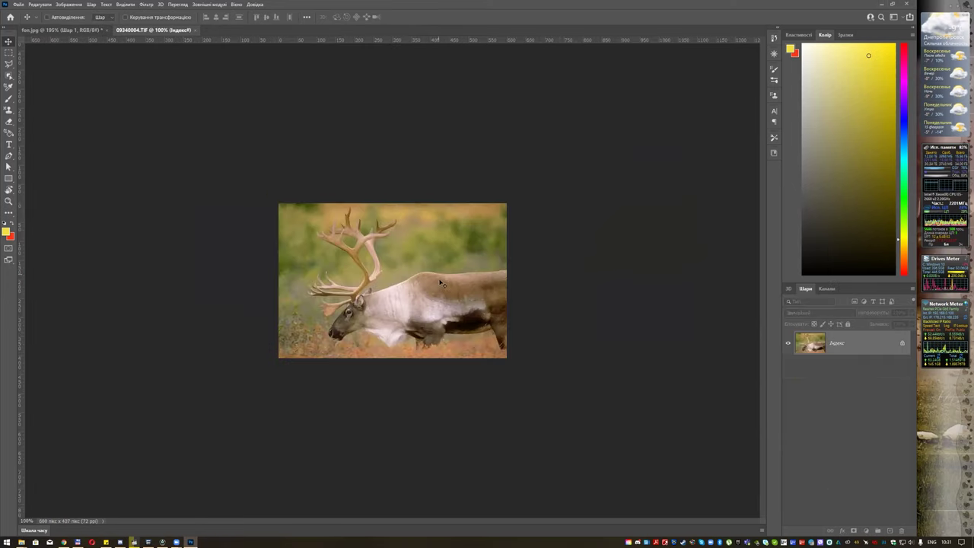
{"action": "scroll", "coordinate": [458, 322], "scroll_direction": "up", "scroll_amount": 7}
- Convert the reindeer image to RGB Color mode and select the reindeer with the Object Selection tool
{"action": "left_click", "coordinate": [10, 72]}
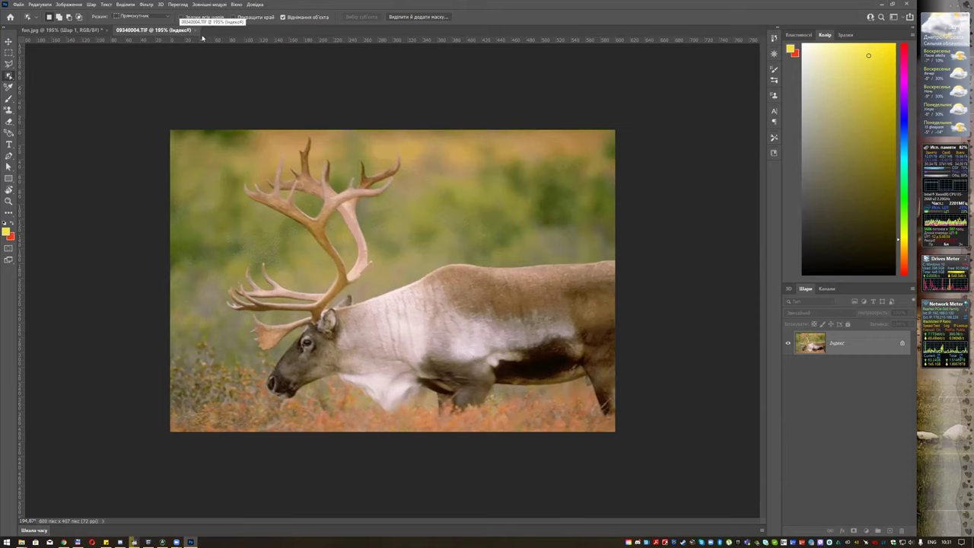
{"action": "left_click", "coordinate": [71, 5]}
{"action": "mouse_move", "coordinate": [72, 12]}
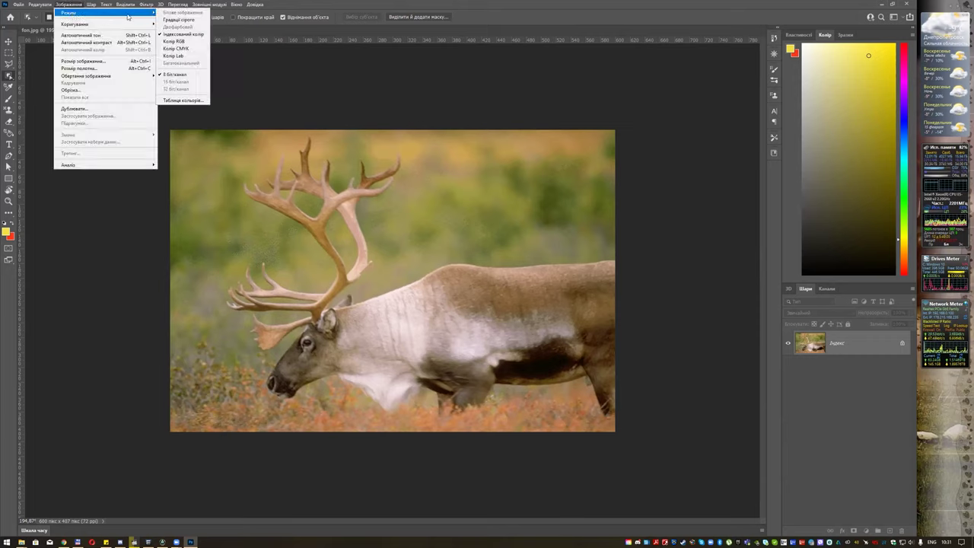
{"action": "left_click", "coordinate": [187, 42]}
{"action": "left_click_drag", "start_coordinate": [232, 136], "coordinate": [626, 433]}
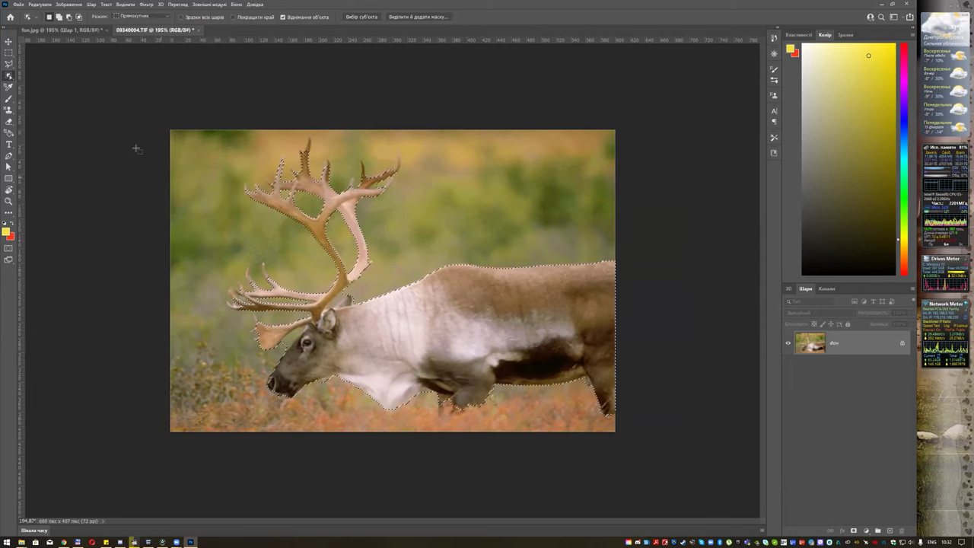
- Add the missing area of the reindeer's muzzle to the selection with the Magnetic Lasso
{"action": "left_click", "coordinate": [9, 214]}
{"action": "left_click", "coordinate": [9, 215]}
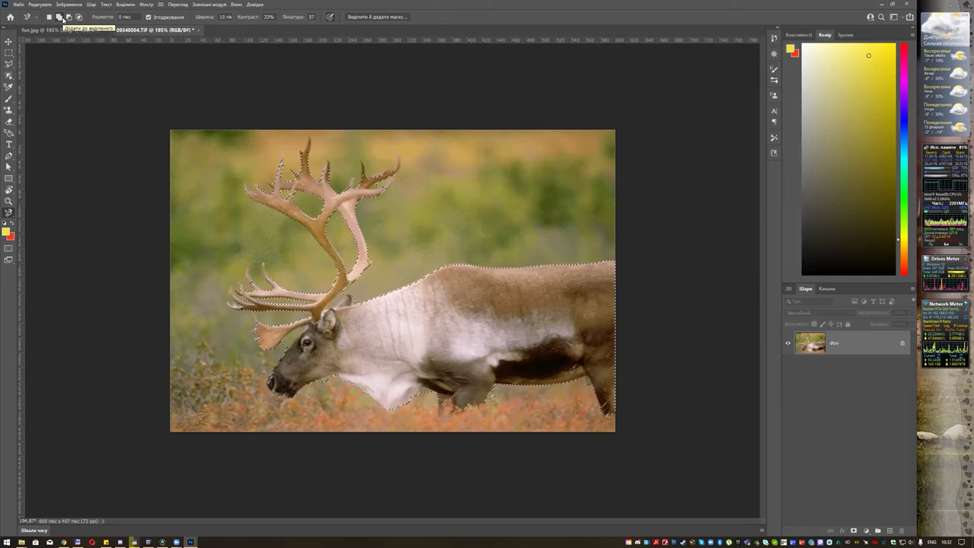
{"action": "scroll", "coordinate": [204, 315], "scroll_direction": "up", "scroll_amount": 7}
{"action": "left_click_drag", "start_coordinate": [282, 261], "coordinate": [394, 199]}
{"action": "scroll", "coordinate": [365, 226], "scroll_direction": "up", "scroll_amount": 5}
{"action": "scroll", "coordinate": [366, 226], "scroll_direction": "down", "scroll_amount": 3}
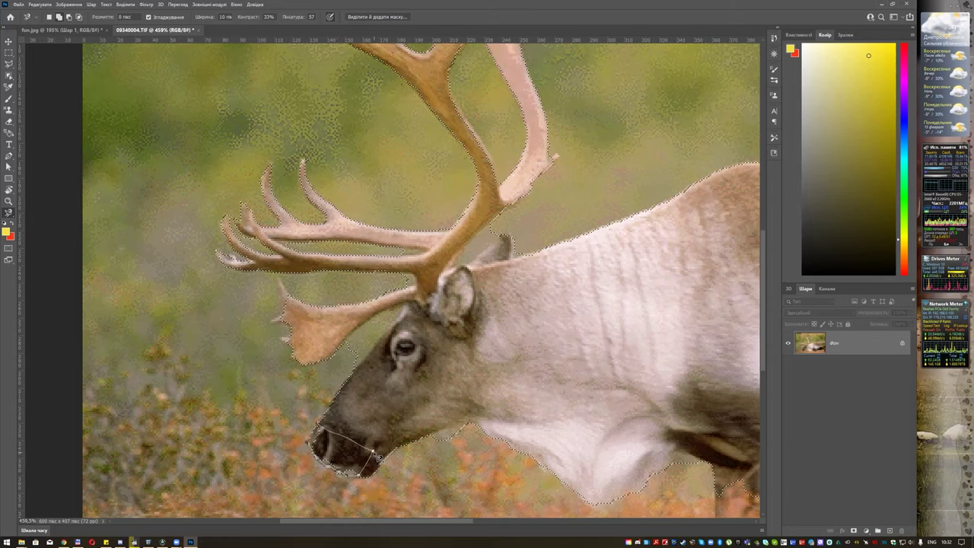
{"action": "double_click", "coordinate": [359, 427]}
- Copy the selected reindeer and paste it into fon.jpg
{"action": "mouse_move", "coordinate": [652, 389]}
{"action": "left_mouse_down"}
{"action": "mouse_move", "coordinate": [495, 315]}
{"action": "mouse_move", "coordinate": [428, 323]}
{"action": "left_mouse_up"}
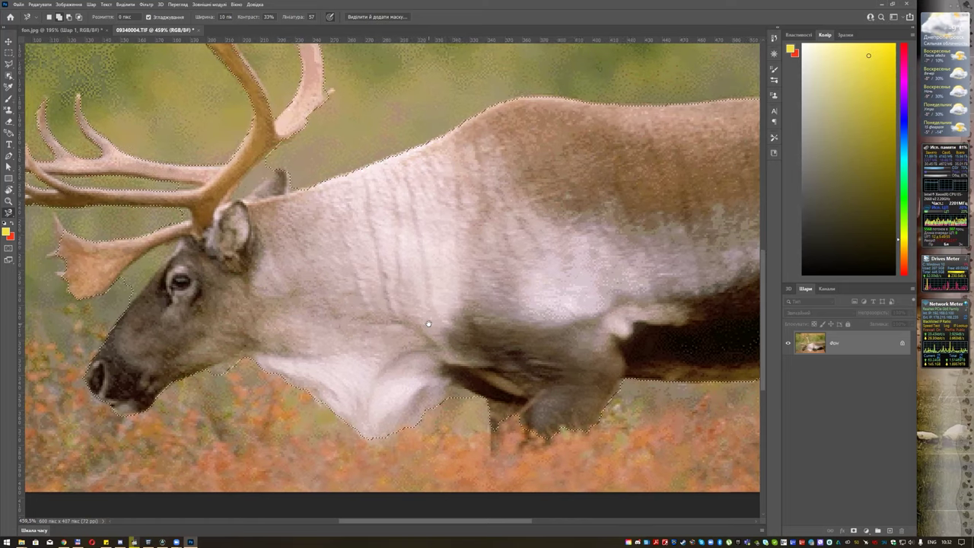
{"action": "mouse_move", "coordinate": [567, 201]}
{"action": "left_mouse_down"}
{"action": "mouse_move", "coordinate": [500, 241]}
{"action": "mouse_move", "coordinate": [438, 237]}
{"action": "left_mouse_up"}
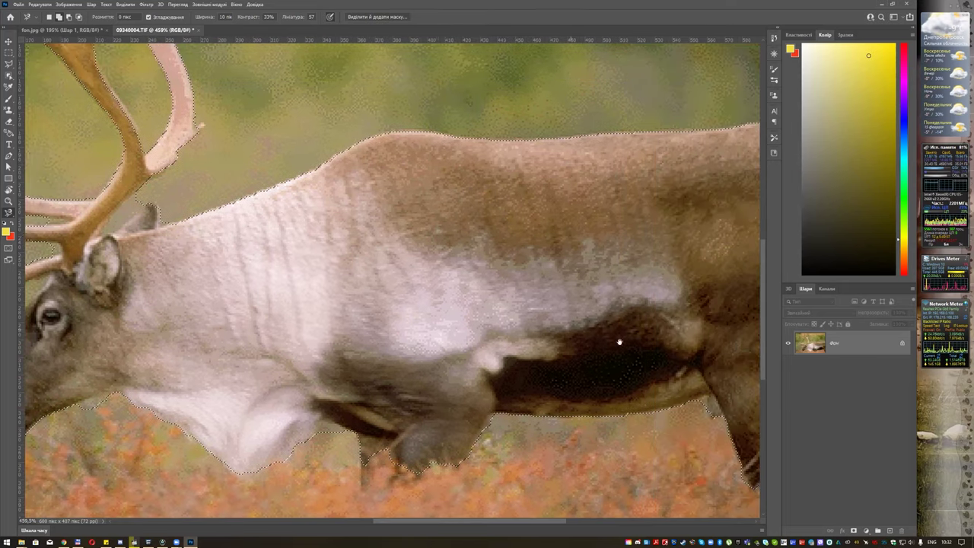
{"action": "left_click_drag", "start_coordinate": [619, 342], "coordinate": [482, 322]}
{"action": "mouse_move", "coordinate": [364, 222]}
{"action": "left_mouse_down"}
{"action": "mouse_move", "coordinate": [424, 221]}
{"action": "mouse_move", "coordinate": [547, 187]}
{"action": "left_mouse_up"}
{"action": "left_click_drag", "start_coordinate": [425, 223], "coordinate": [530, 194]}
{"action": "scroll", "coordinate": [513, 213], "scroll_direction": "down", "scroll_amount": 4}
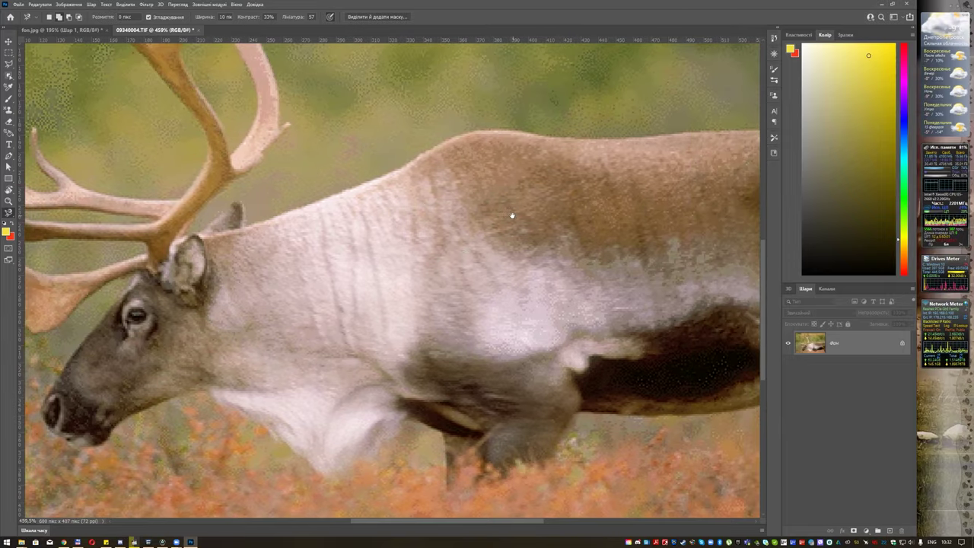
{"action": "key", "text": "ctrl+c"}
{"action": "key", "text": "ctrl+Tab"}
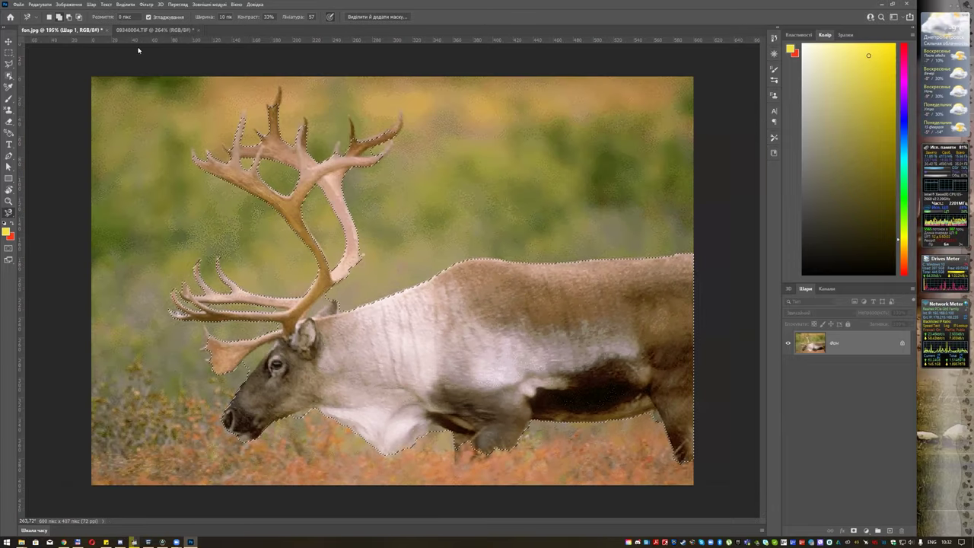
{"action": "key", "text": "ctrl+v"}
- Scale the pasted reindeer down and place it in the grass at the landscape's lower-right edge
{"action": "key", "text": "ctrl+t"}
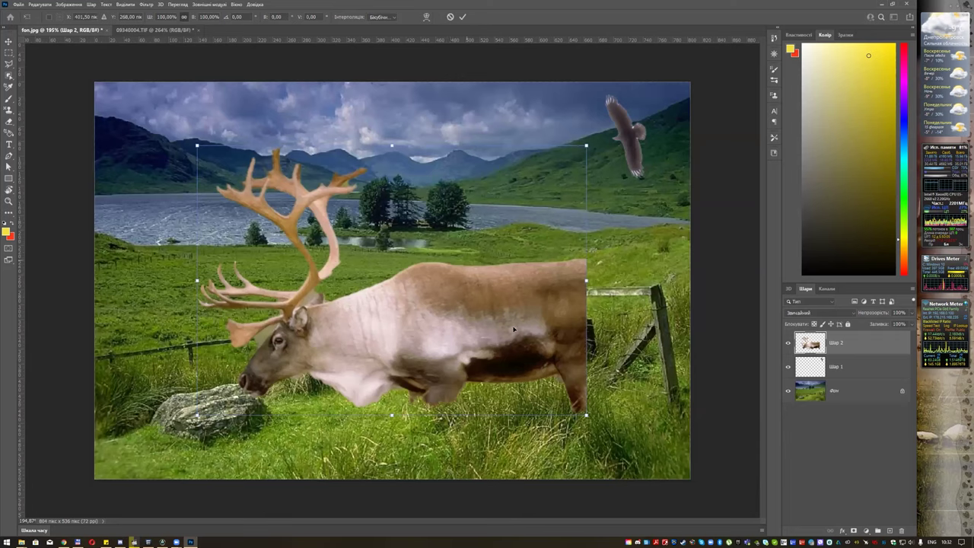
{"action": "left_click_drag", "start_coordinate": [199, 146], "coordinate": [415, 296]}
{"action": "mouse_move", "coordinate": [558, 347]}
{"action": "left_mouse_down"}
{"action": "mouse_move", "coordinate": [590, 353]}
{"action": "mouse_move", "coordinate": [639, 433]}
{"action": "mouse_move", "coordinate": [638, 407]}
{"action": "mouse_move", "coordinate": [648, 423]}
{"action": "left_mouse_up"}
{"action": "key", "text": "Return"}
{"action": "key", "text": "l"}
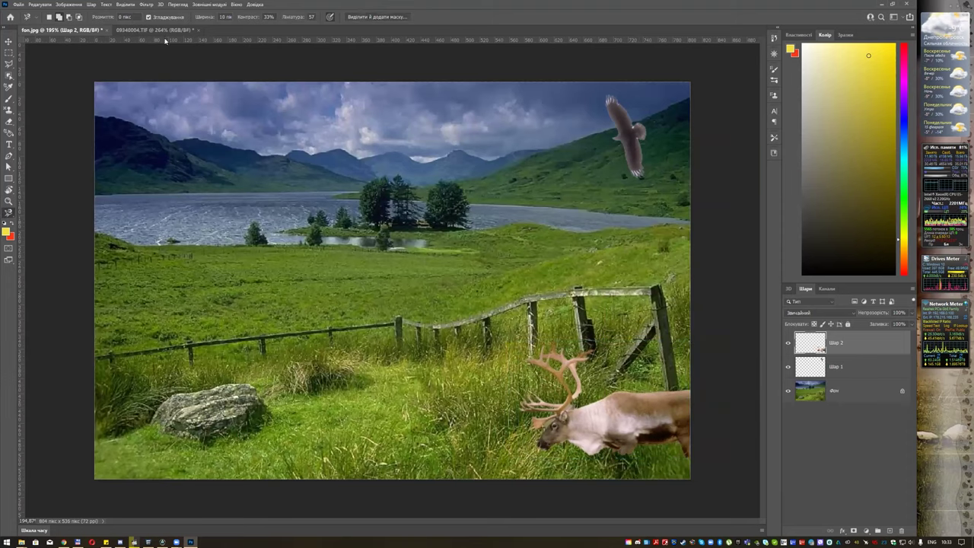
- Close 09340004.TIF without saving and open 816013.jpg from the lab image folder as a separate document
{"action": "left_click", "coordinate": [178, 30]}
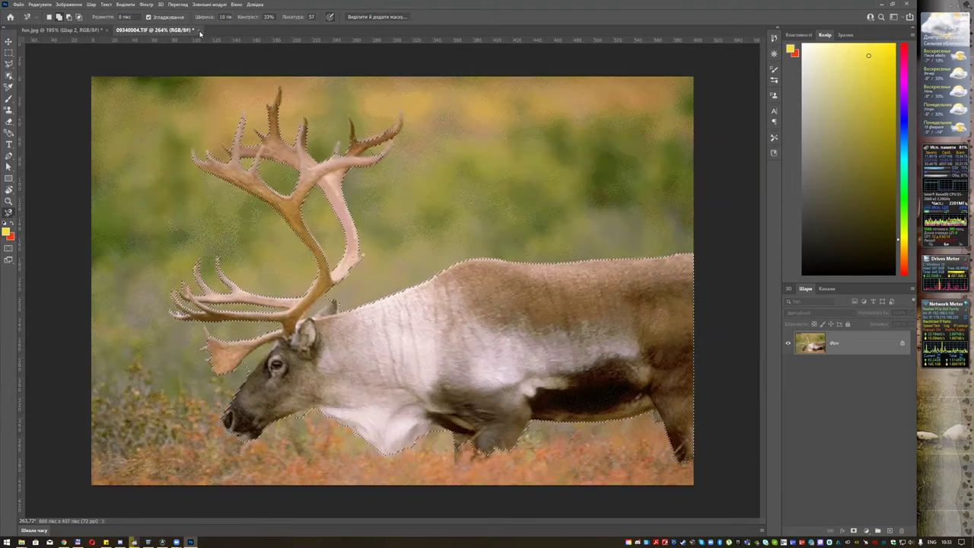
{"action": "left_click", "coordinate": [198, 30]}
{"action": "left_click", "coordinate": [492, 194]}
{"action": "key", "text": "alt+Tab"}
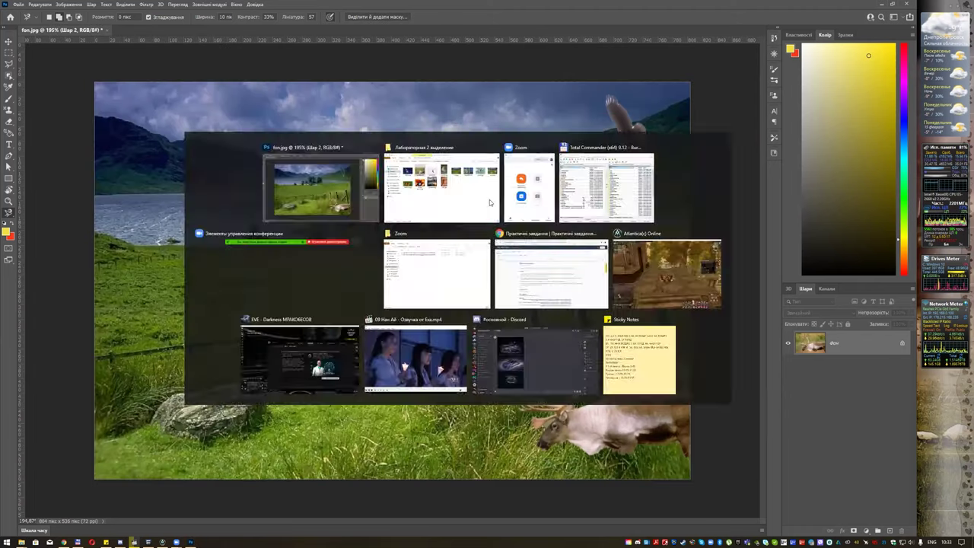
{"action": "left_click", "coordinate": [489, 199]}
{"action": "left_click_drag", "start_coordinate": [498, 301], "coordinate": [363, 35]}
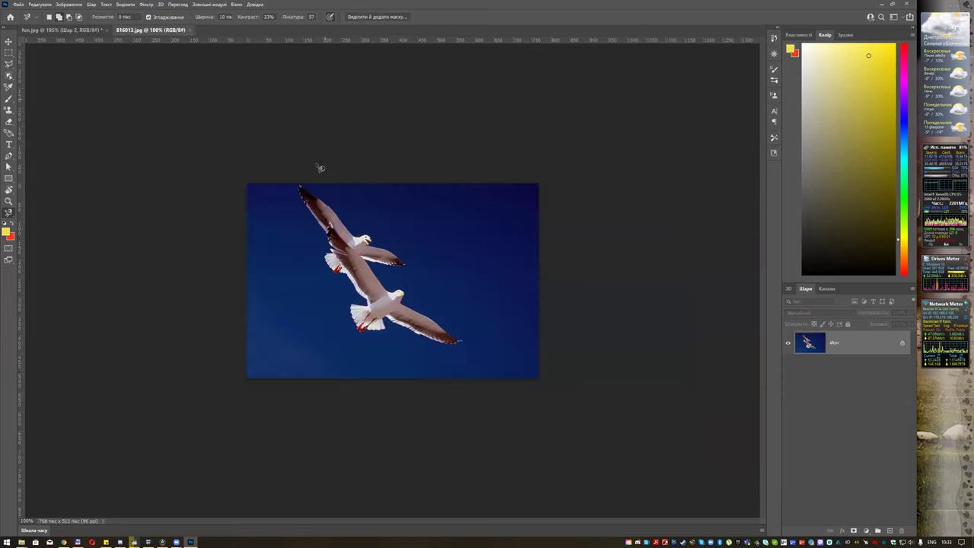
- Try selecting both seagulls with the Object Selection tool and clear the selection
{"action": "scroll", "coordinate": [344, 259], "scroll_direction": "up", "scroll_amount": 5}
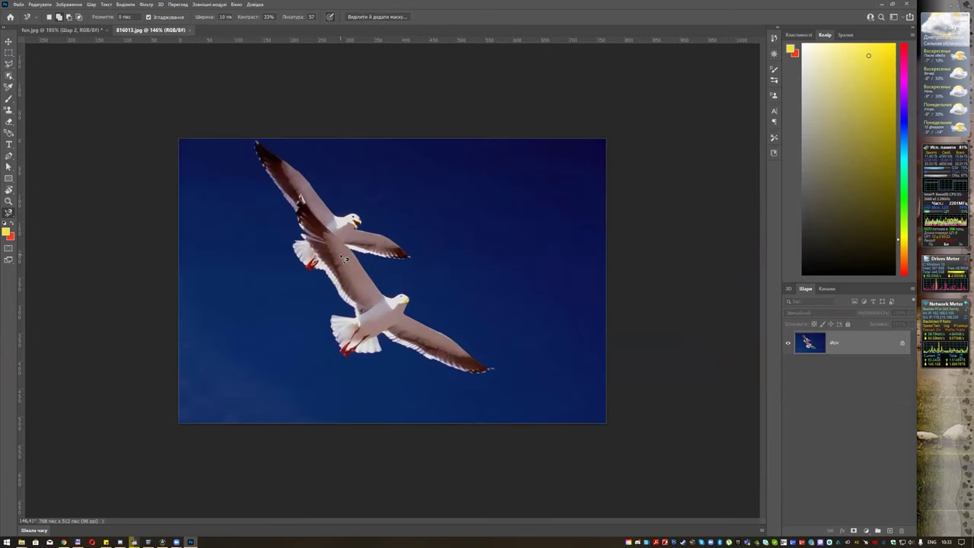
{"action": "left_click", "coordinate": [10, 76]}
{"action": "left_click_drag", "start_coordinate": [525, 402], "coordinate": [194, 119]}
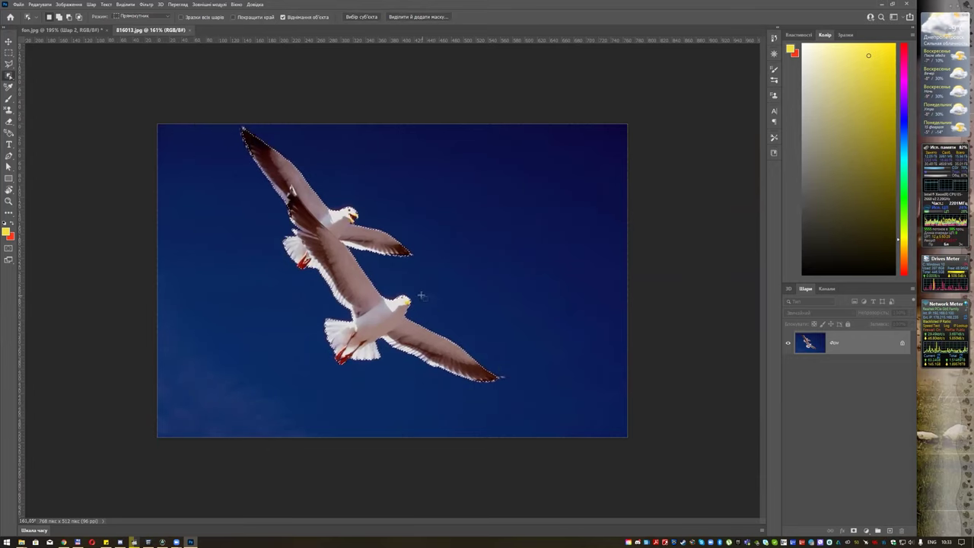
{"action": "key", "text": "ctrl+d"}
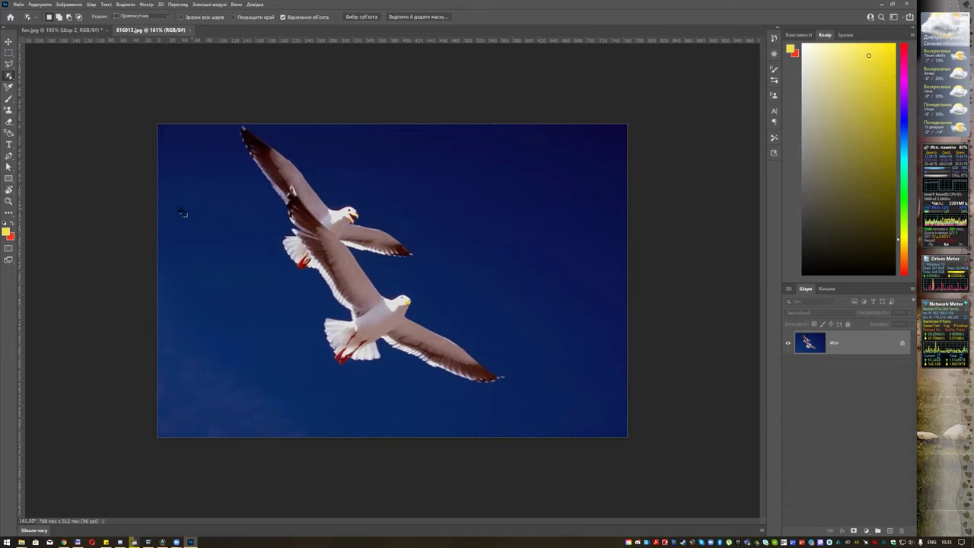
- Try outlining both seagulls with the Magnetic Lasso, starting and closing at the upper wing tip
{"action": "left_click", "coordinate": [9, 213]}
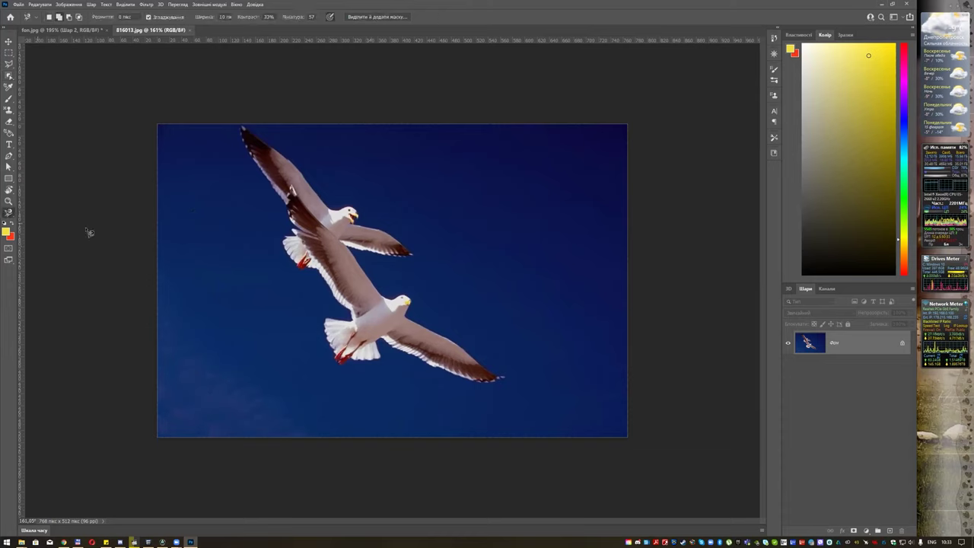
{"action": "left_click", "coordinate": [244, 127]}
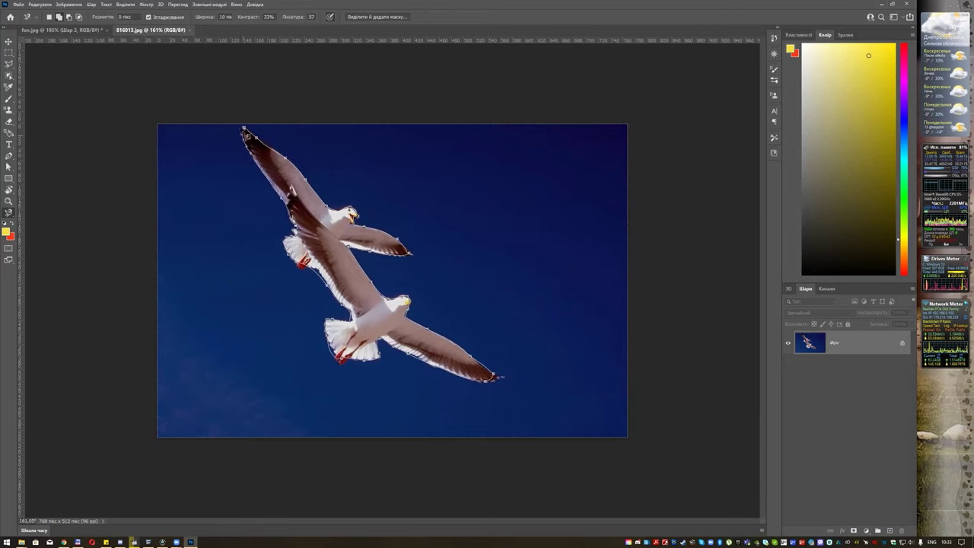
{"action": "left_click", "coordinate": [244, 129]}
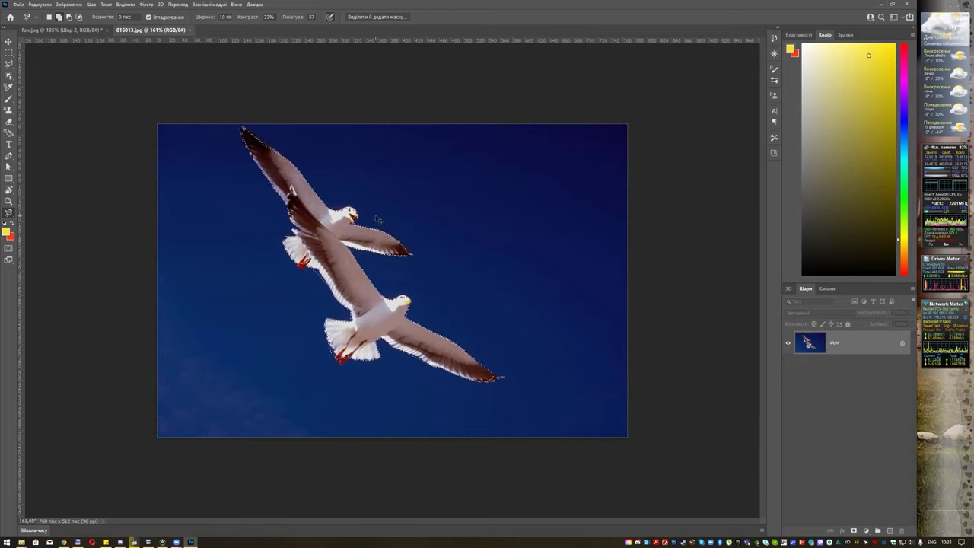
- Select the entire blue sky with the Magic Wand, adding the lower-left area, and invert the selection to the seagulls
{"action": "left_click", "coordinate": [12, 78]}
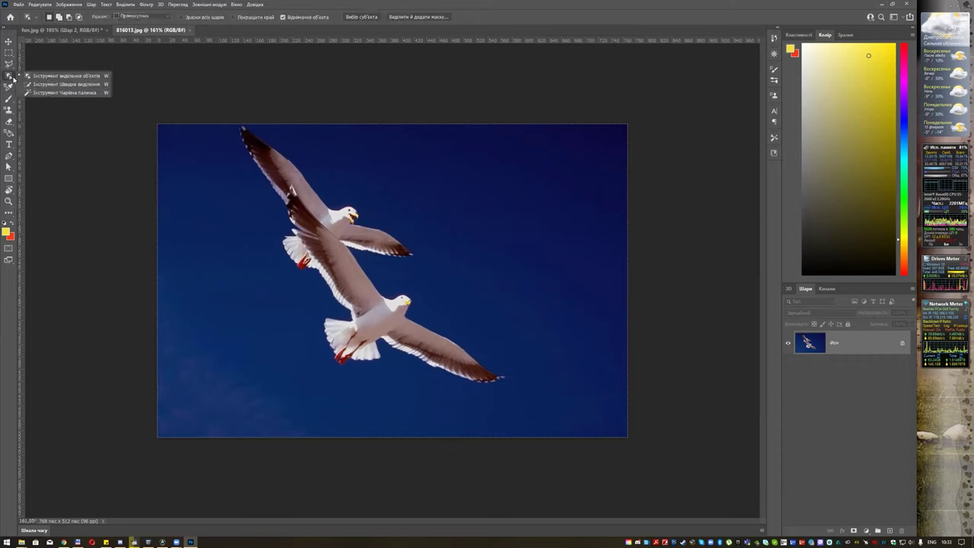
{"action": "left_click", "coordinate": [69, 92]}
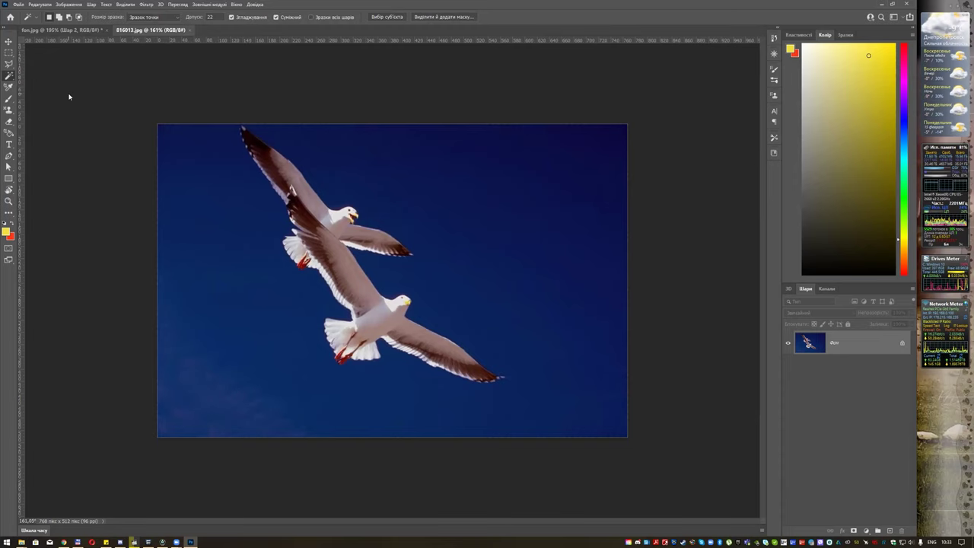
{"action": "scroll", "coordinate": [527, 160], "scroll_direction": "up", "scroll_amount": 1}
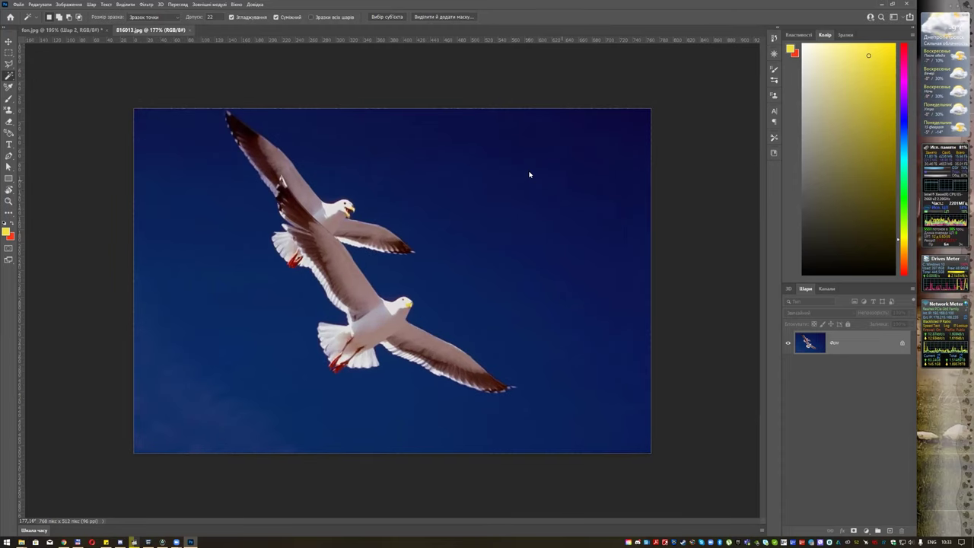
{"action": "left_click", "coordinate": [530, 175]}
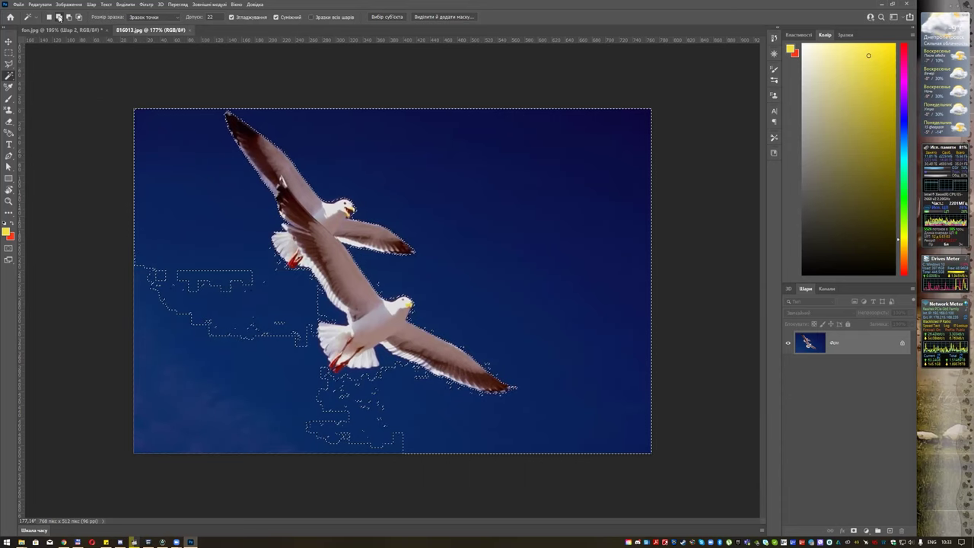
{"action": "left_click", "coordinate": [178, 378], "text": "shift"}
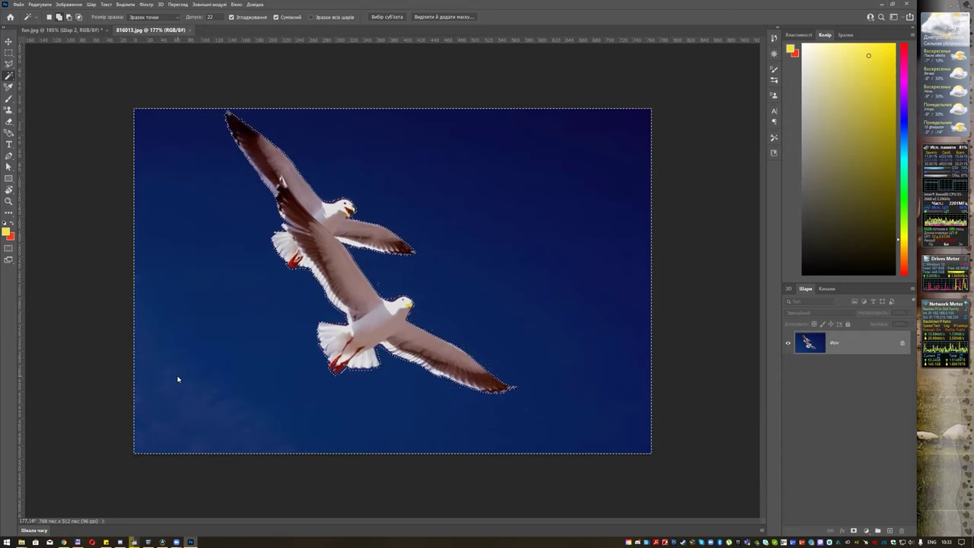
{"action": "left_click", "coordinate": [128, 4]}
{"action": "left_click", "coordinate": [133, 34]}
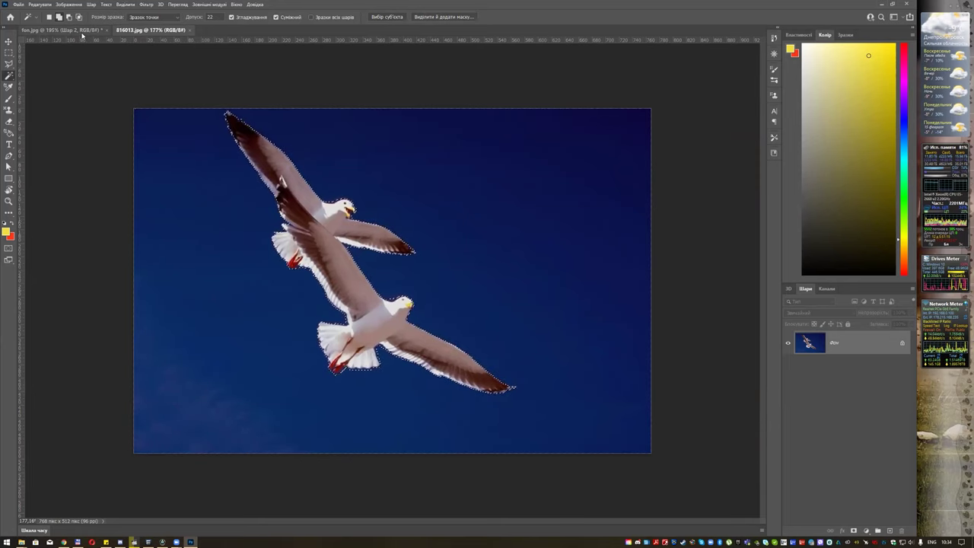
- Paste the seagulls into fon.jpg, scale them down, rotate them clockwise and place them over the left end of the lake
{"action": "left_click", "coordinate": [45, 30]}
{"action": "key", "text": "ctrl+v"}
{"action": "key", "text": "ctrl+t"}
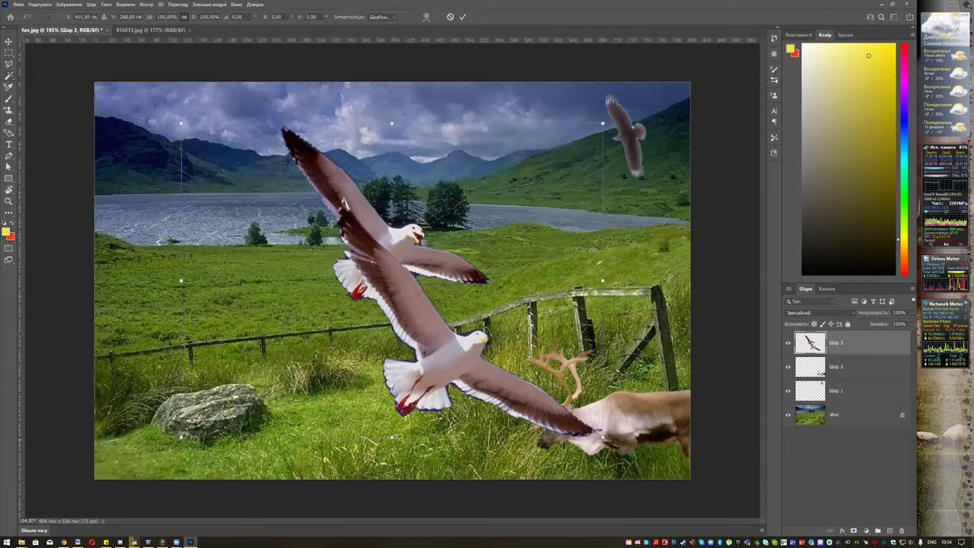
{"action": "left_click_drag", "start_coordinate": [603, 436], "coordinate": [326, 230]}
{"action": "left_click_drag", "start_coordinate": [354, 164], "coordinate": [364, 187]}
{"action": "left_click_drag", "start_coordinate": [254, 185], "coordinate": [191, 173]}
{"action": "key", "text": "Return"}
{"action": "key", "text": "w"}
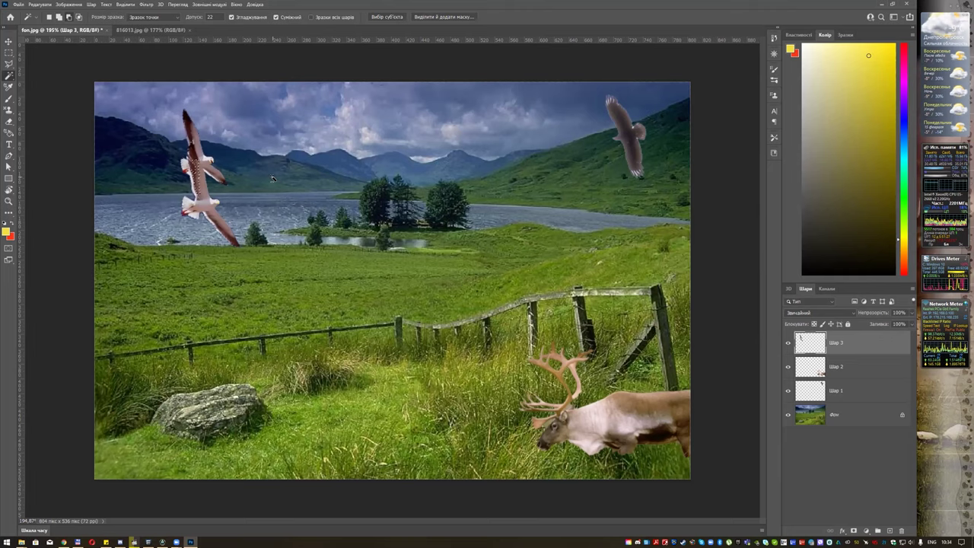
- Try duplicating the seagull layer several times across the landscape and delete the copies
{"action": "key", "text": "v"}
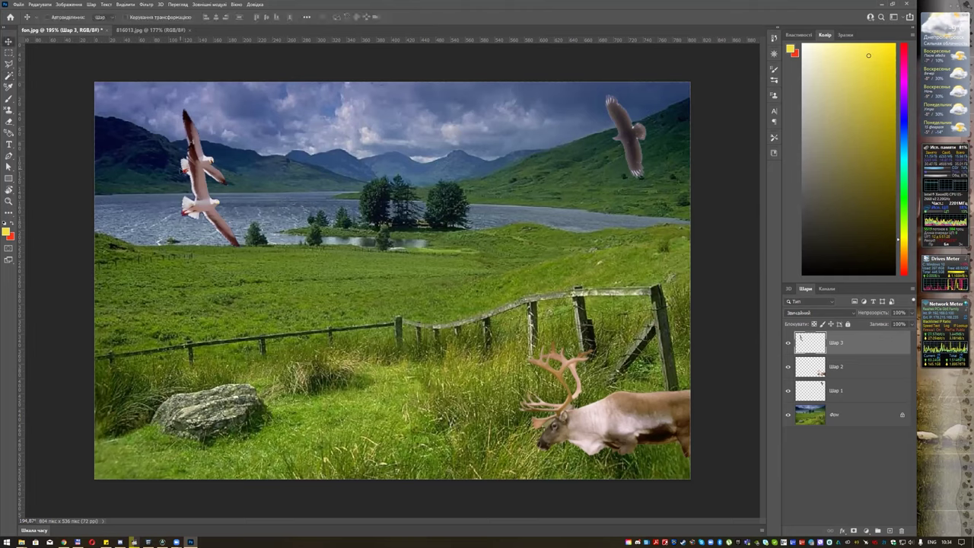
{"action": "left_click_drag", "start_coordinate": [192, 171], "coordinate": [569, 211]}
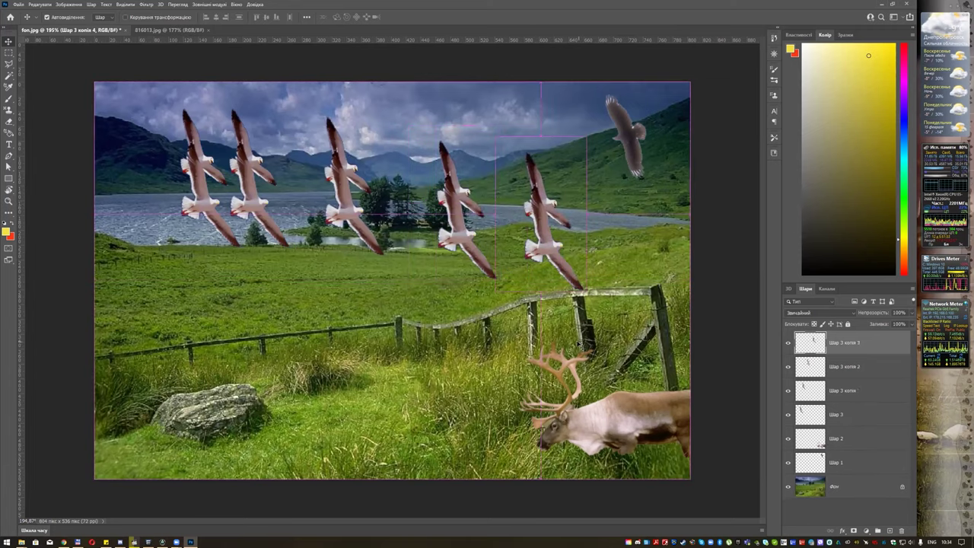
{"action": "key", "text": "Delete"}
{"action": "key", "text": "Delete"}
{"action": "key", "text": "Delete"}
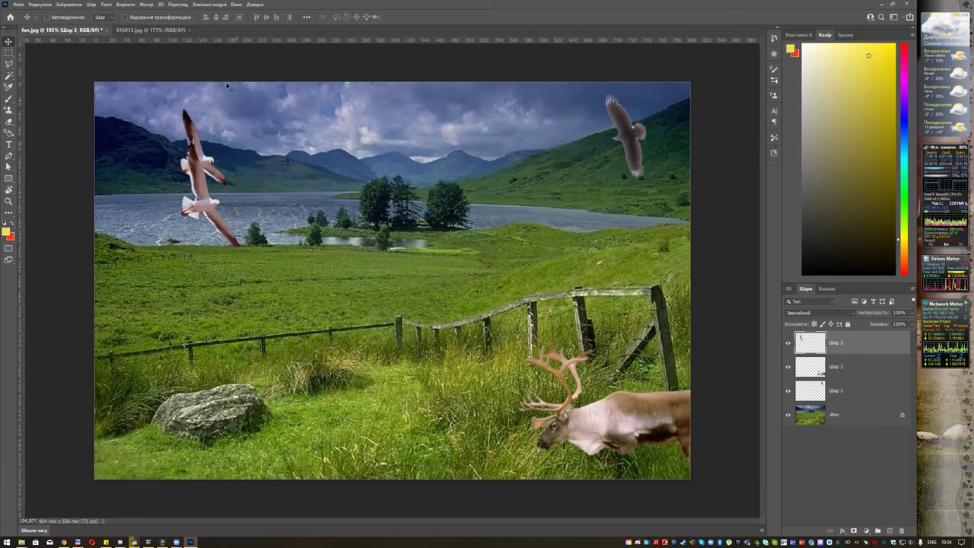
- Close 816013.jpg and open бабулька.jpg from the lab image folder as a separate document
{"action": "left_click", "coordinate": [175, 31]}
{"action": "left_click", "coordinate": [189, 30]}
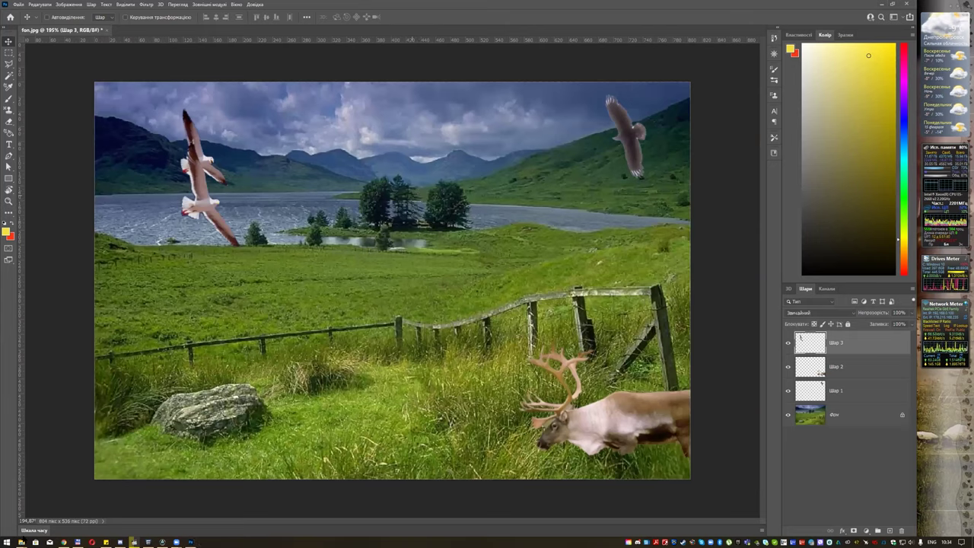
{"action": "left_click", "coordinate": [22, 540]}
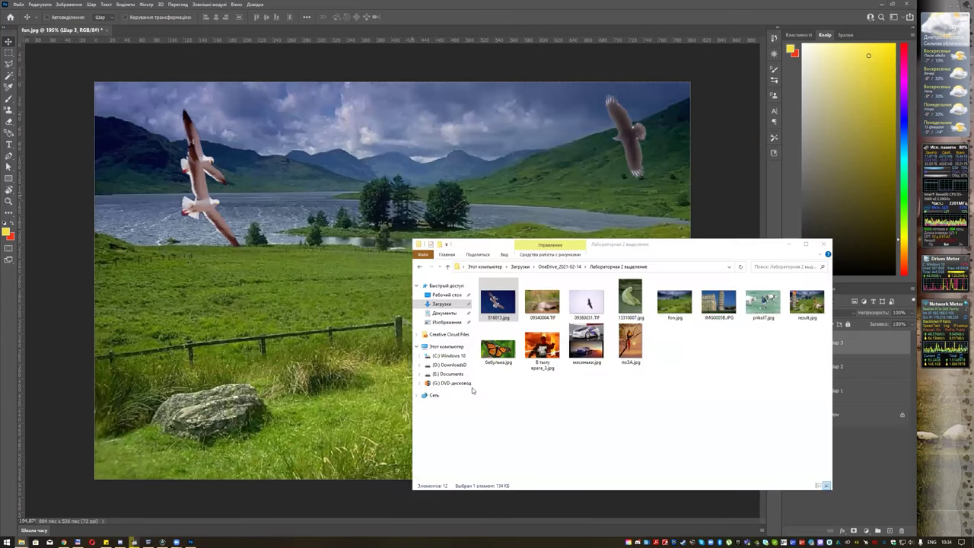
{"action": "left_click", "coordinate": [355, 28]}
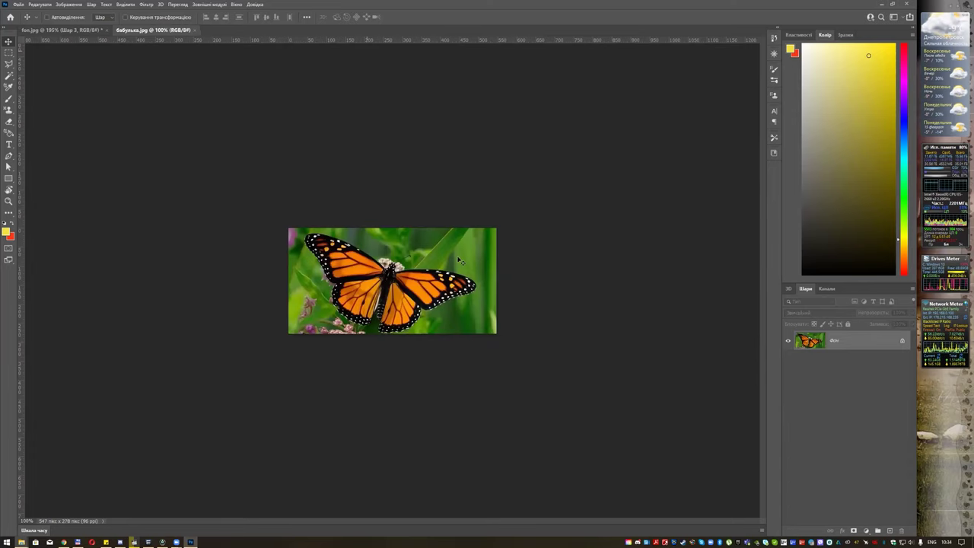
- Select the whole butterfly by framing it with the Object Selection tool in rectangle mode
{"action": "scroll", "coordinate": [426, 240], "scroll_direction": "up", "scroll_amount": 3}
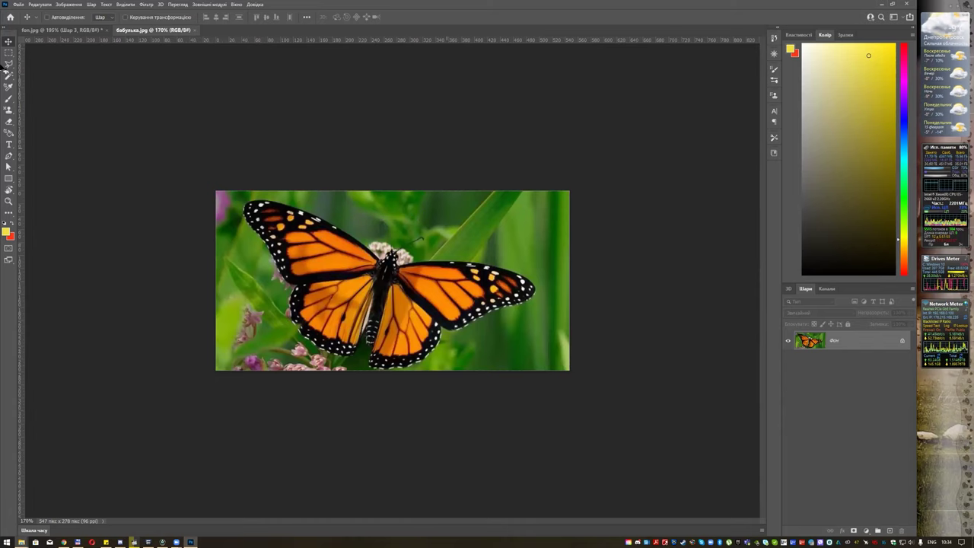
{"action": "scroll", "coordinate": [3, 67], "scroll_direction": "up", "scroll_amount": 3}
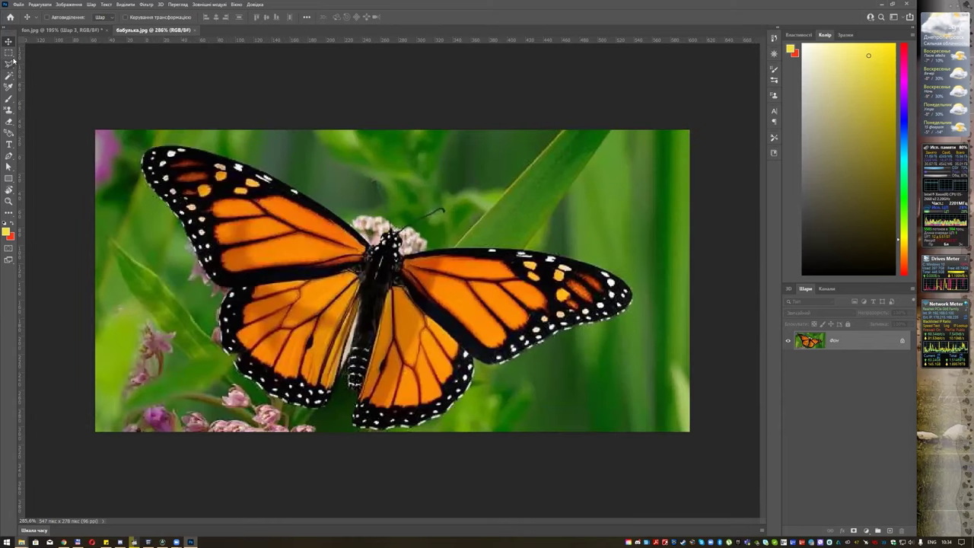
{"action": "left_click", "coordinate": [8, 77]}
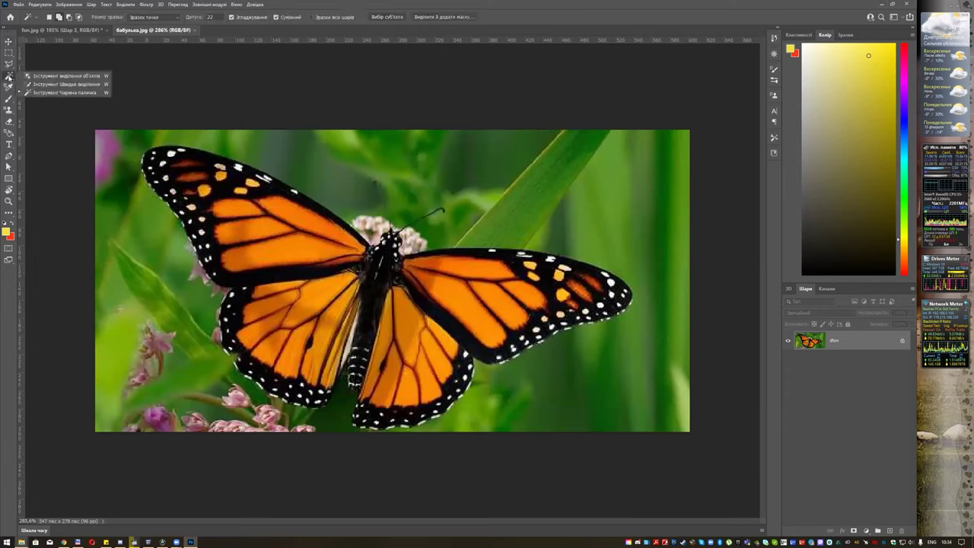
{"action": "left_click", "coordinate": [47, 77]}
{"action": "left_click_drag", "start_coordinate": [127, 133], "coordinate": [642, 437]}
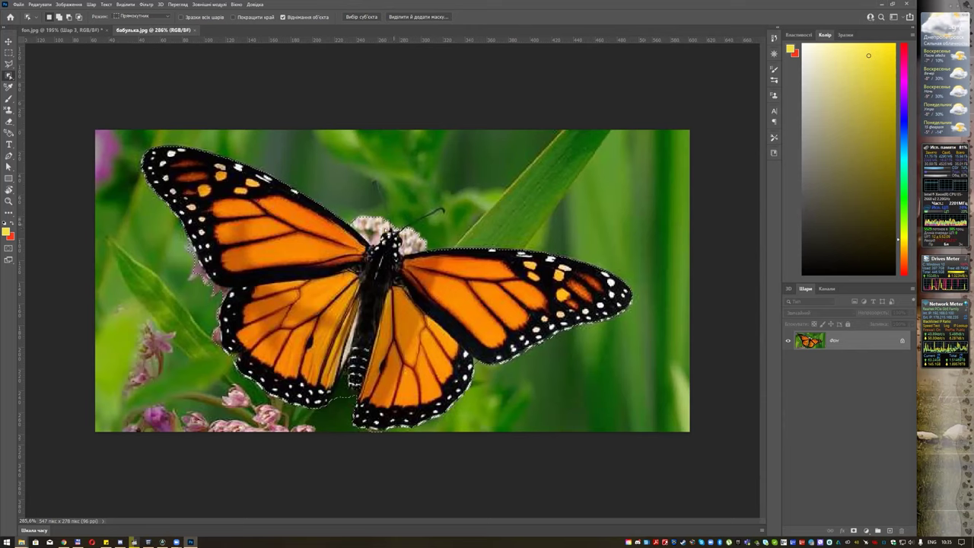
{"action": "scroll", "coordinate": [409, 218], "scroll_direction": "up", "scroll_amount": 6}
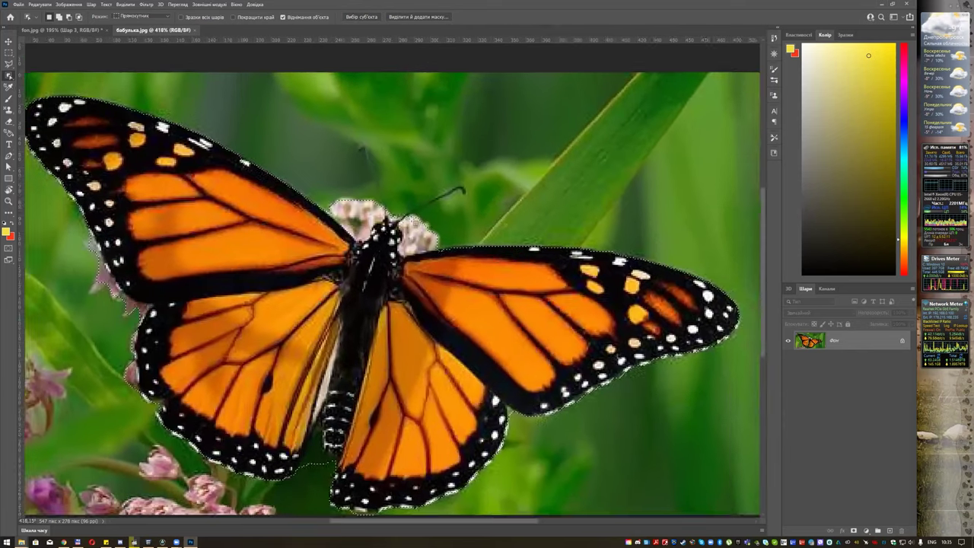
{"action": "scroll", "coordinate": [386, 205], "scroll_direction": "down", "scroll_amount": 2}
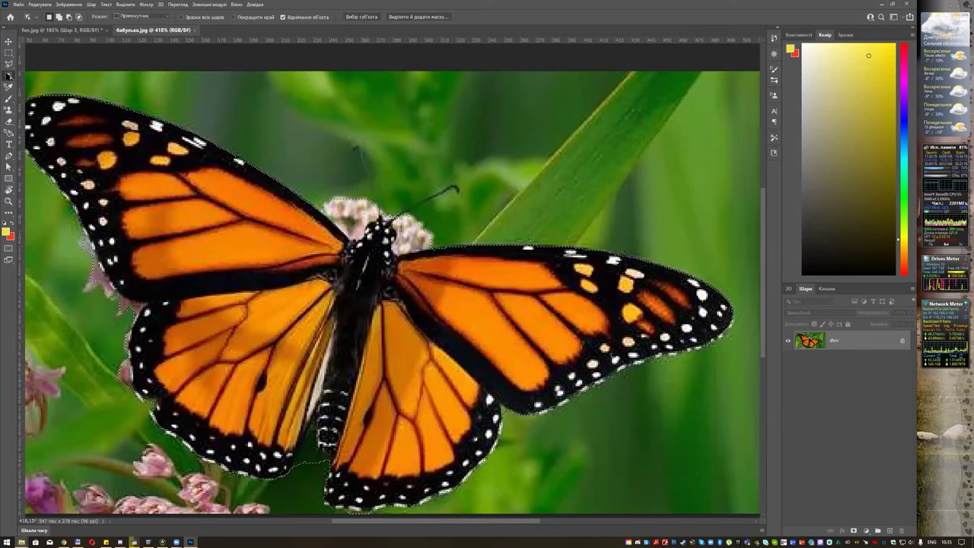
- Add the butterfly's left antenna to the selection by outlining it with the Magnetic Lasso
{"action": "left_click", "coordinate": [9, 77]}
{"action": "left_click", "coordinate": [7, 213]}
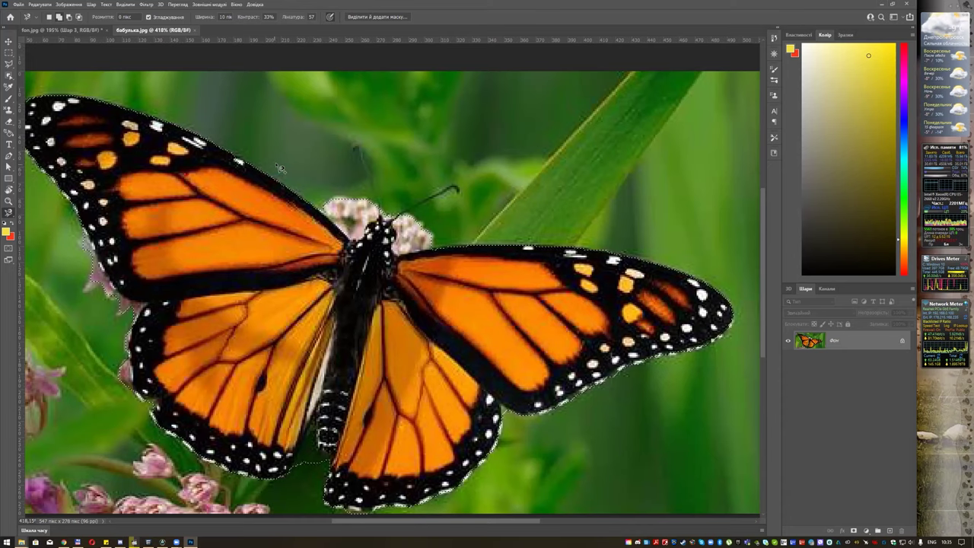
{"action": "left_click", "coordinate": [69, 16]}
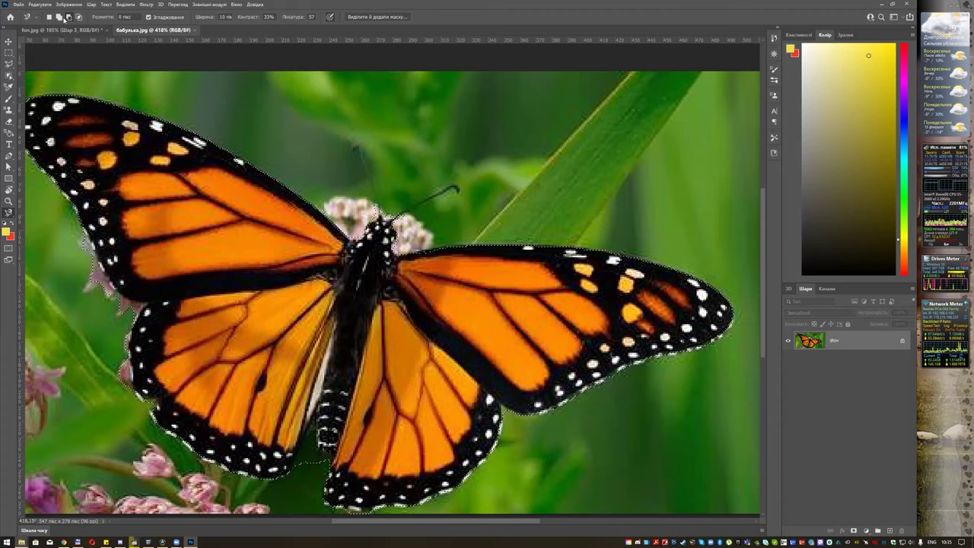
{"action": "scroll", "coordinate": [369, 148], "scroll_direction": "up", "scroll_amount": 3}
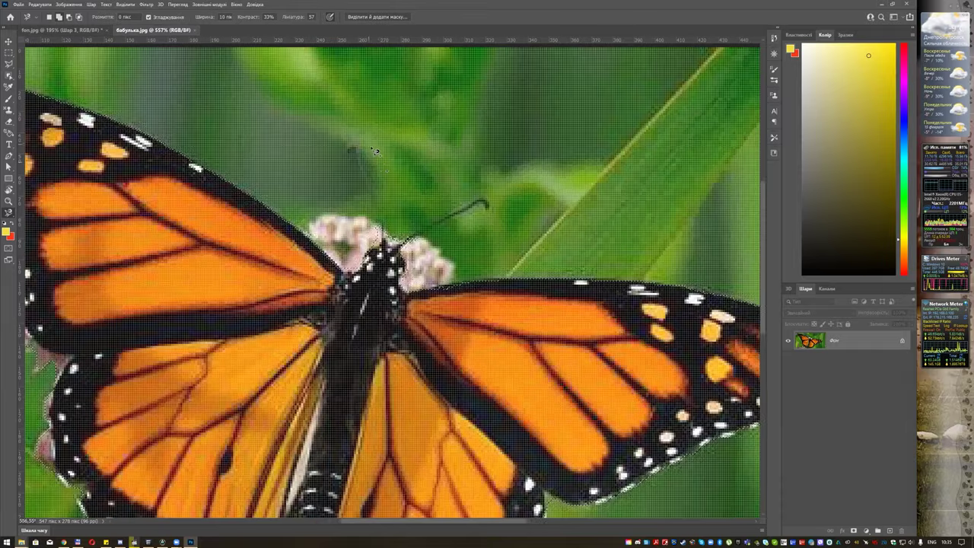
{"action": "scroll", "coordinate": [389, 193], "scroll_direction": "down", "scroll_amount": 3}
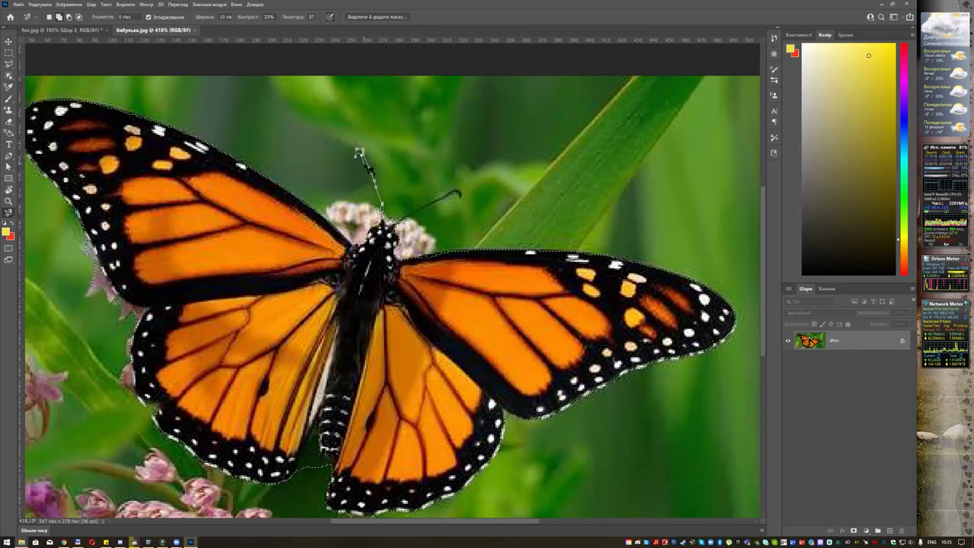
{"action": "left_click_drag", "start_coordinate": [375, 187], "coordinate": [382, 203]}
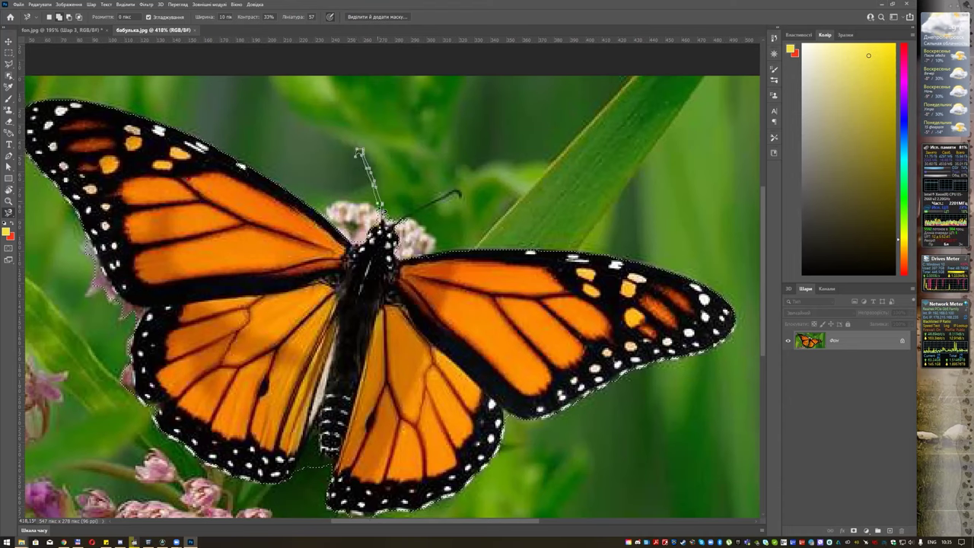
{"action": "left_click", "coordinate": [381, 219]}
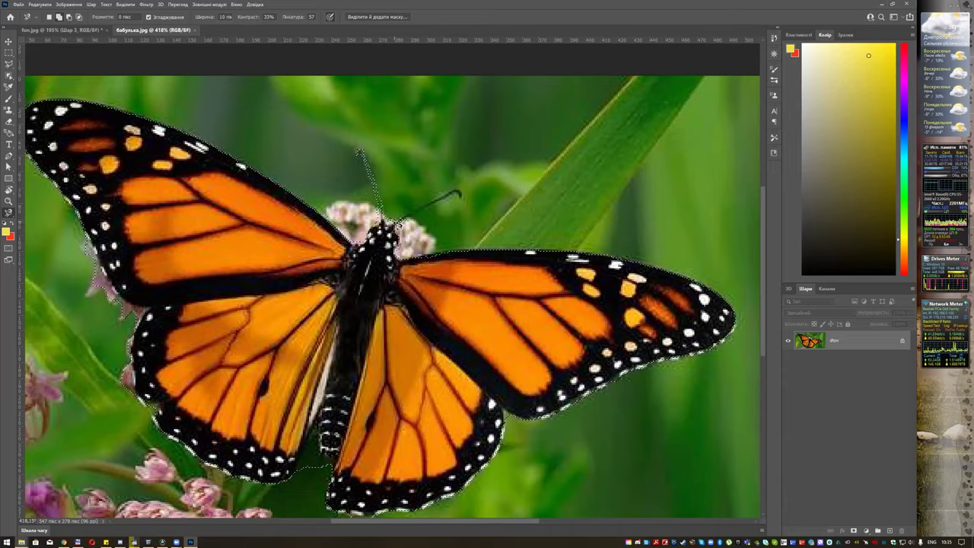
- Outline the butterfly's right antenna with the Magnetic Lasso and add it to the selection
{"action": "scroll", "coordinate": [397, 225], "scroll_direction": "up", "scroll_amount": 3}
{"action": "mouse_move", "coordinate": [417, 182]}
{"action": "left_mouse_down"}
{"action": "mouse_move", "coordinate": [487, 142]}
{"action": "mouse_move", "coordinate": [509, 143]}
{"action": "mouse_move", "coordinate": [506, 155]}
{"action": "mouse_move", "coordinate": [500, 146]}
{"action": "mouse_move", "coordinate": [427, 185]}
{"action": "left_mouse_up"}
{"action": "left_click", "coordinate": [494, 133]}
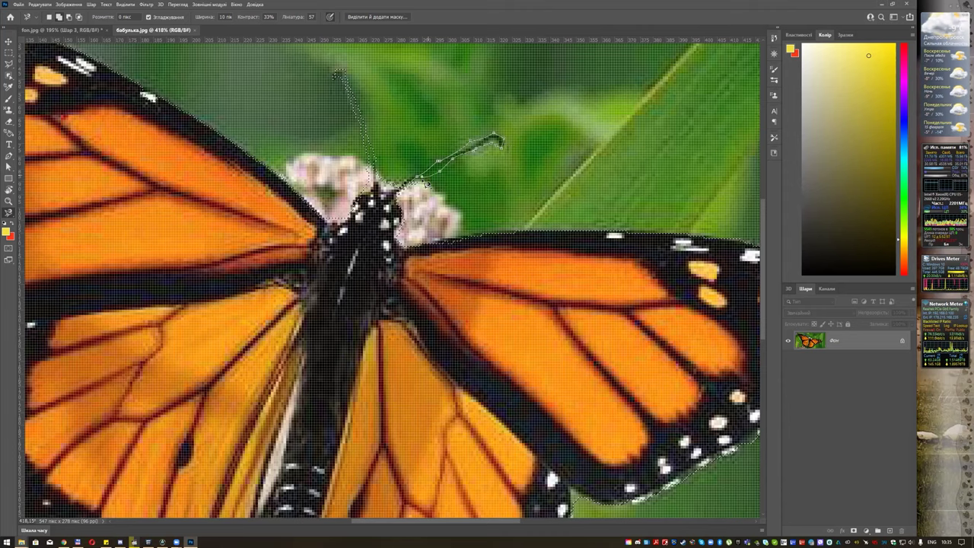
{"action": "left_click", "coordinate": [390, 195]}
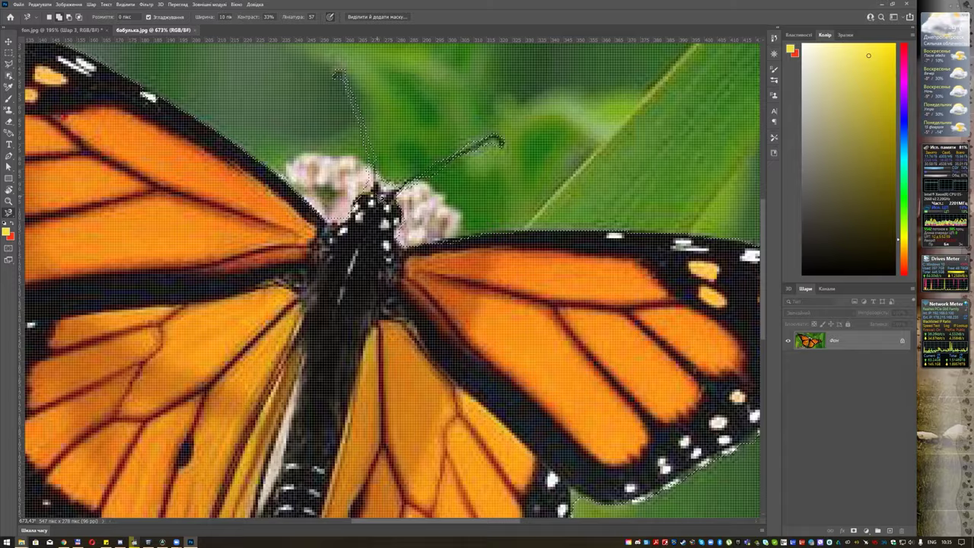
{"action": "scroll", "coordinate": [378, 196], "scroll_direction": "down", "scroll_amount": 5}
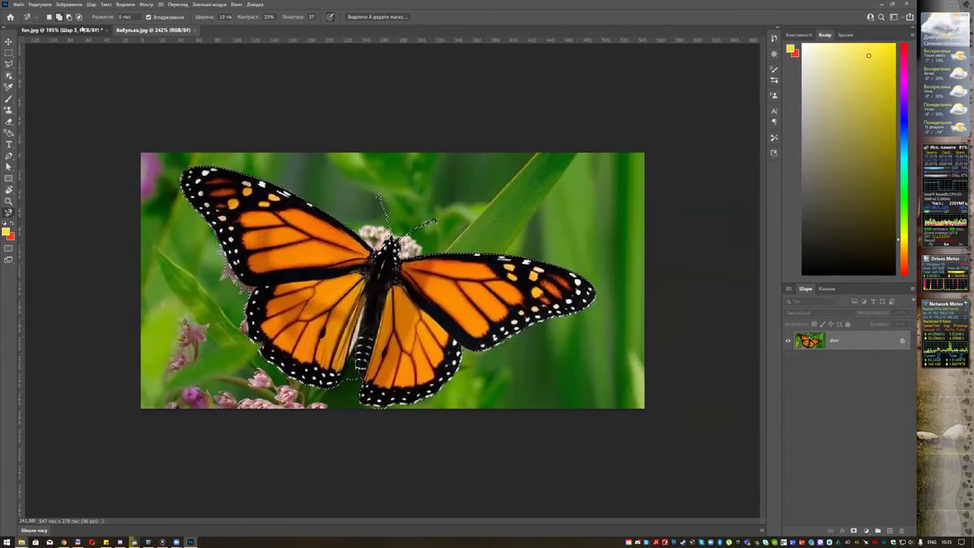
- Paste the butterfly into fon.jpg, scale it down, rotate it counterclockwise and place it above the middle of the fence
{"action": "left_click", "coordinate": [81, 29]}
{"action": "key", "text": "ctrl+v"}
{"action": "key", "text": "ctrl+t"}
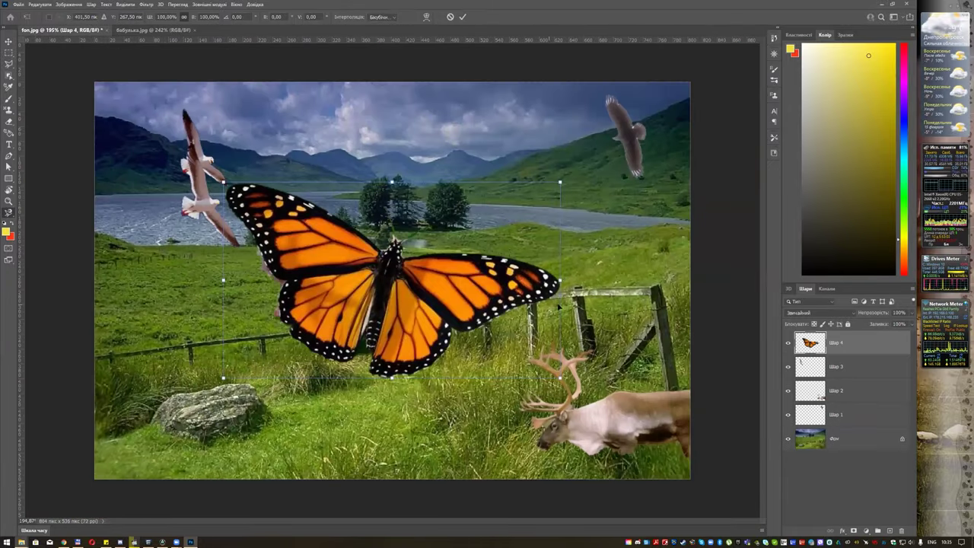
{"action": "left_click_drag", "start_coordinate": [560, 181], "coordinate": [348, 305]}
{"action": "left_click_drag", "start_coordinate": [300, 336], "coordinate": [457, 274]}
{"action": "mouse_move", "coordinate": [559, 285]}
{"action": "left_mouse_down"}
{"action": "mouse_move", "coordinate": [572, 232]}
{"action": "mouse_move", "coordinate": [435, 219]}
{"action": "left_mouse_up"}
{"action": "key", "text": "Return"}
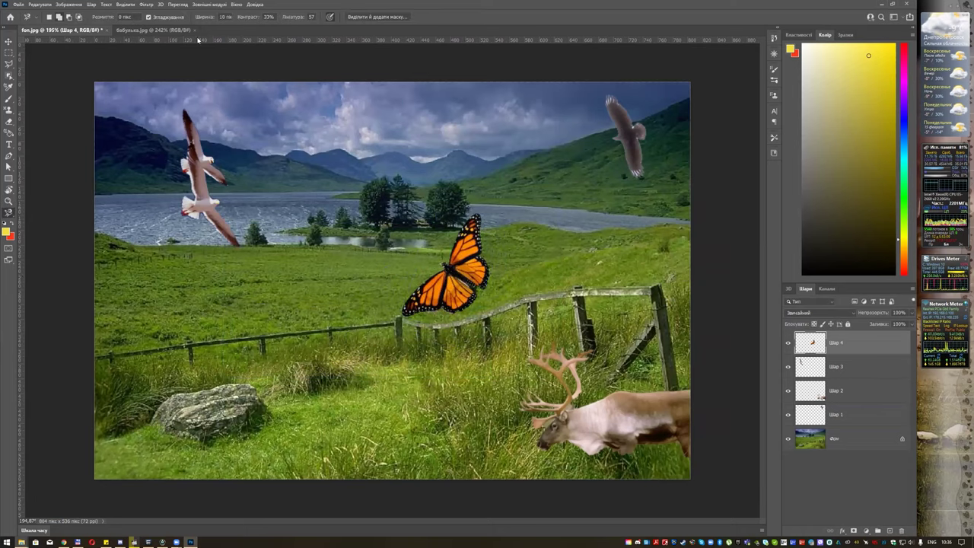
- Close бабулька.jpg and open масиньки.jpg from the lab image folder as a separate document
{"action": "left_click", "coordinate": [195, 30]}
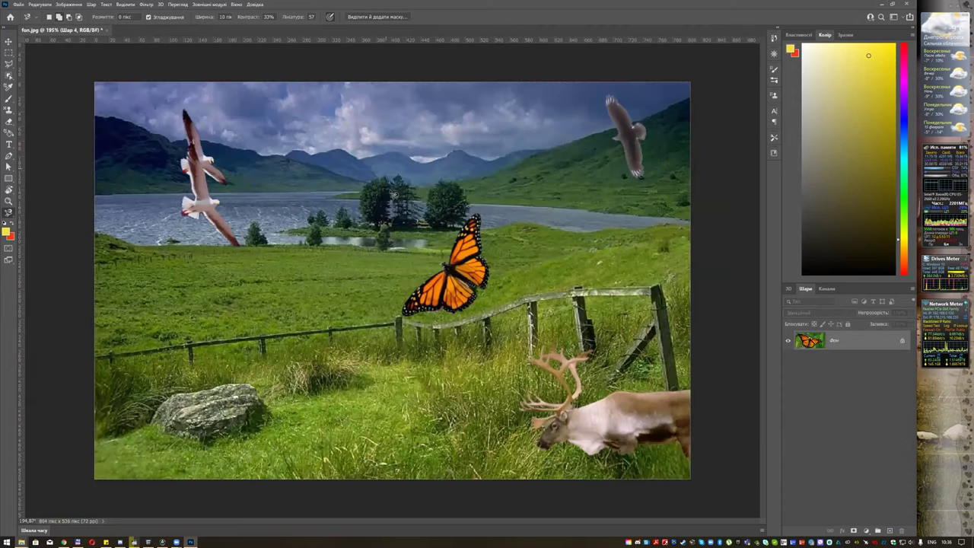
{"action": "key", "text": "alt+Tab"}
{"action": "left_click_drag", "start_coordinate": [595, 369], "coordinate": [308, 36]}
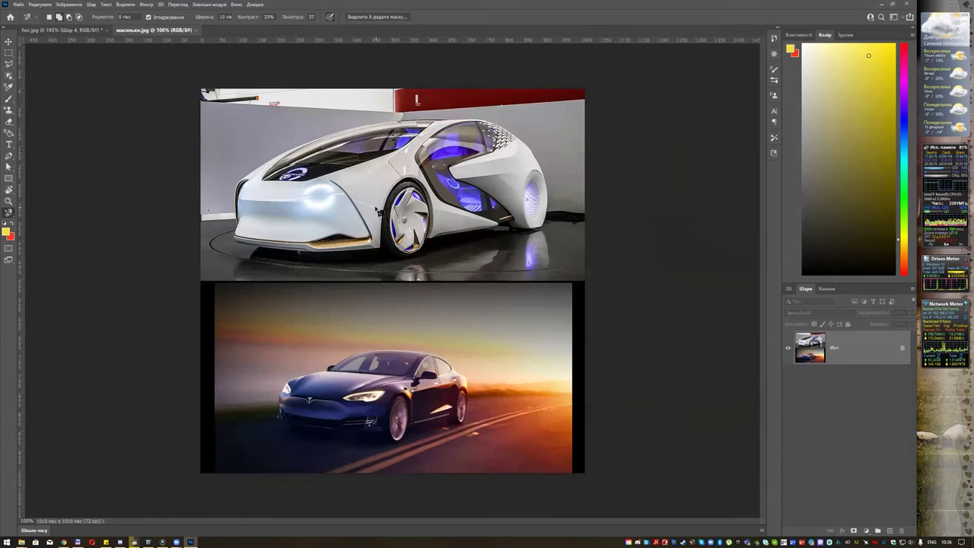
- Select the dark blue car with the Object Selection tool and subtract the road patch before its rear wheel with the Magnetic Lasso
{"action": "left_click", "coordinate": [8, 76]}
{"action": "left_click_drag", "start_coordinate": [248, 320], "coordinate": [479, 447]}
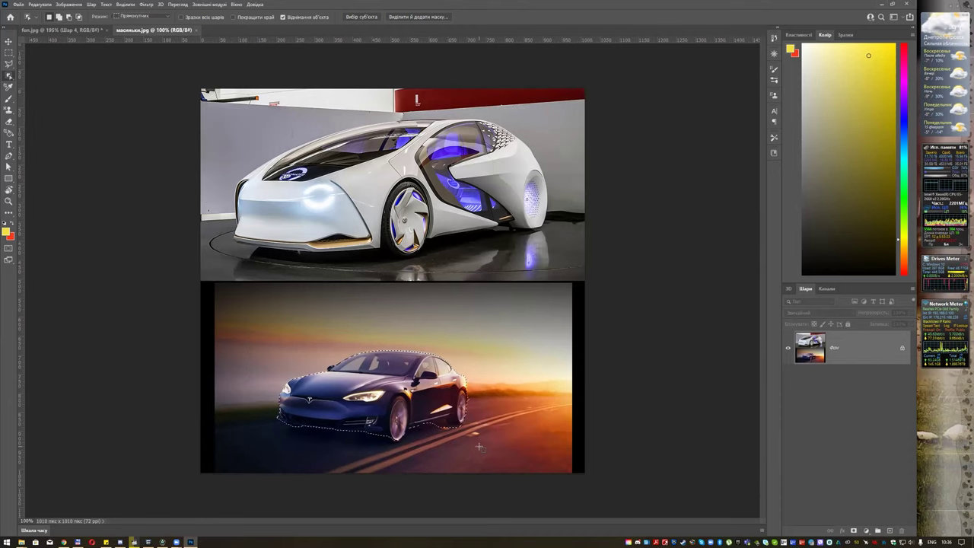
{"action": "scroll", "coordinate": [447, 421], "scroll_direction": "up", "scroll_amount": 10}
{"action": "left_click_drag", "start_coordinate": [447, 421], "coordinate": [428, 228]}
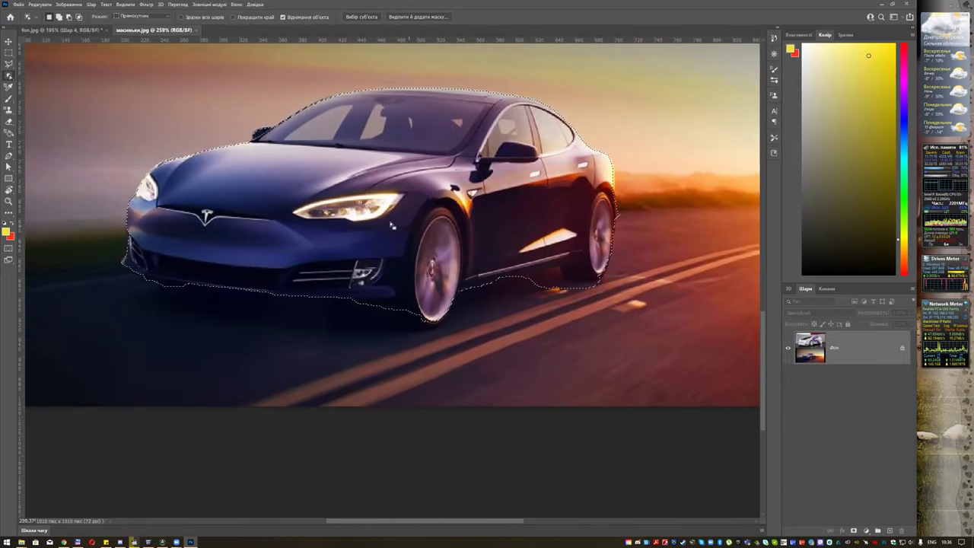
{"action": "key", "text": "l"}
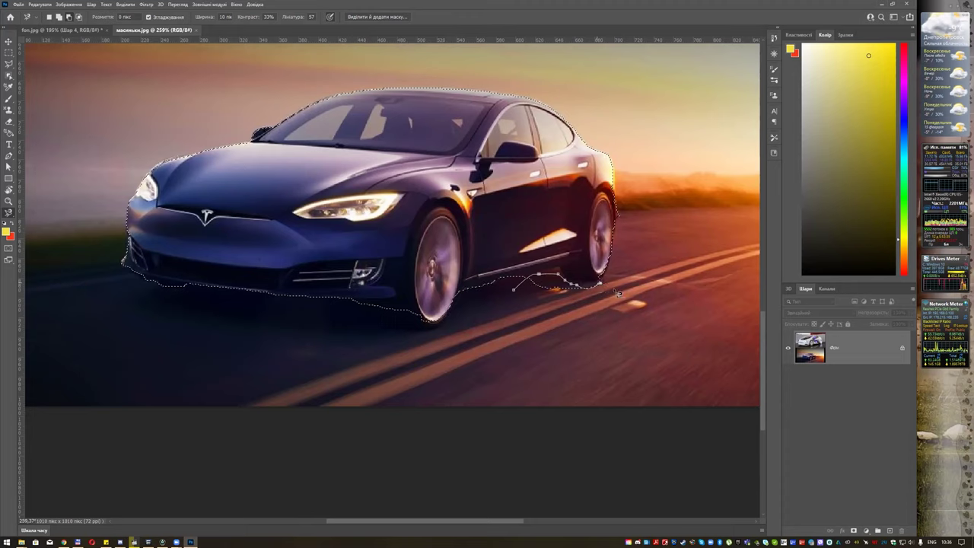
{"action": "left_click", "coordinate": [517, 290]}
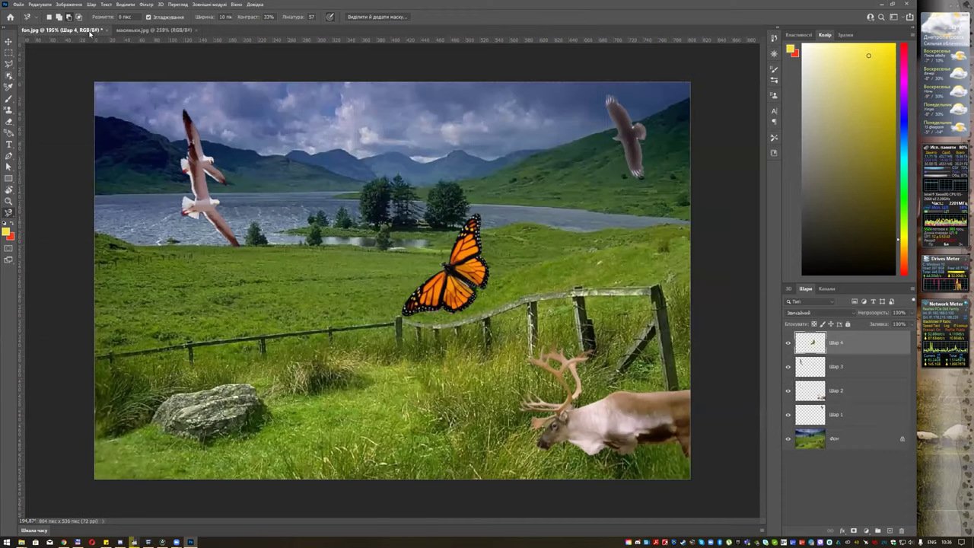
- Paste the car into fon.jpg, flip it horizontally, scale it to about half size over the rock, and close масиньки.jpg
{"action": "left_click", "coordinate": [61, 30]}
{"action": "key", "text": "ctrl+v"}
{"action": "key", "text": "ctrl+t"}
{"action": "right_click", "coordinate": [426, 251]}
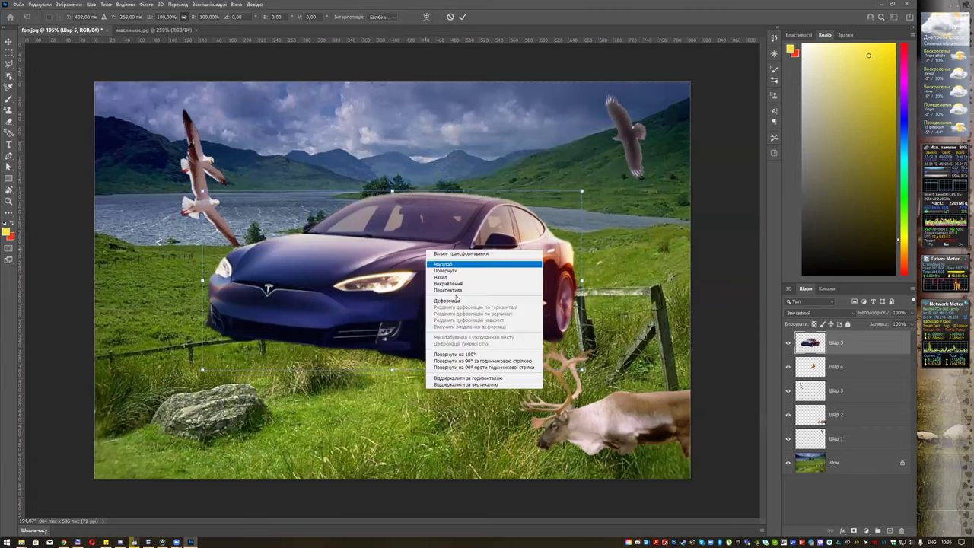
{"action": "left_click", "coordinate": [476, 370]}
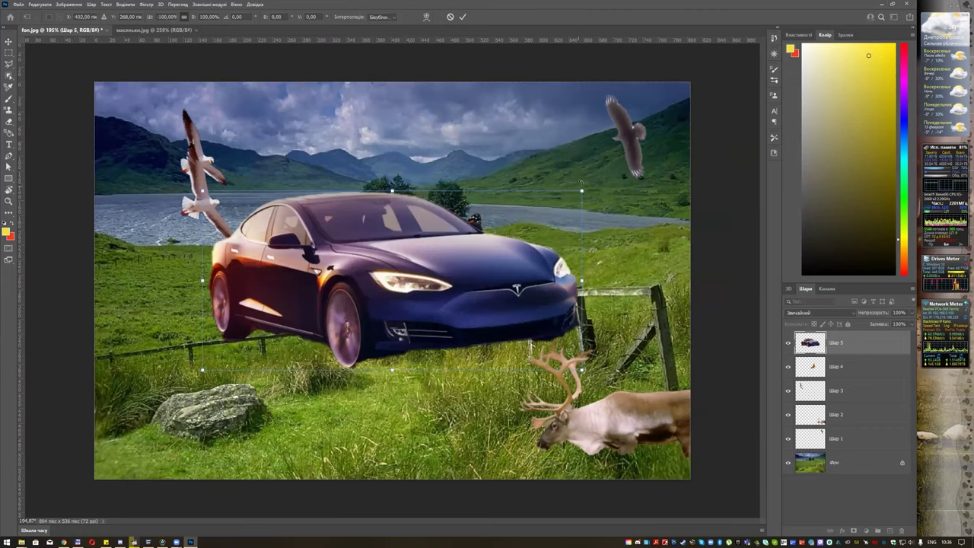
{"action": "left_click_drag", "start_coordinate": [582, 189], "coordinate": [404, 275]}
{"action": "mouse_move", "coordinate": [328, 331]}
{"action": "left_mouse_down"}
{"action": "mouse_move", "coordinate": [344, 378]}
{"action": "mouse_move", "coordinate": [257, 419]}
{"action": "mouse_move", "coordinate": [213, 417]}
{"action": "mouse_move", "coordinate": [251, 416]}
{"action": "left_mouse_up"}
{"action": "key", "text": "Return"}
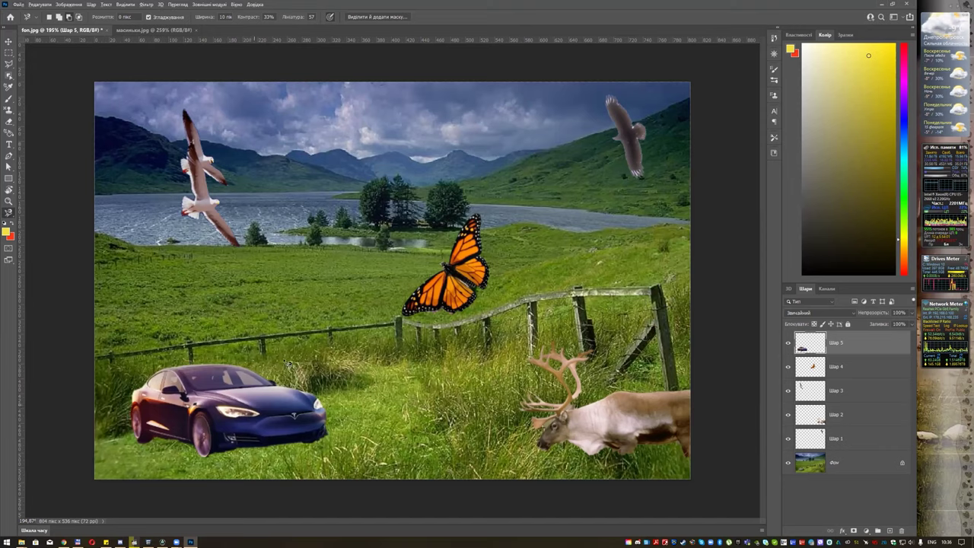
{"action": "left_click", "coordinate": [196, 29]}
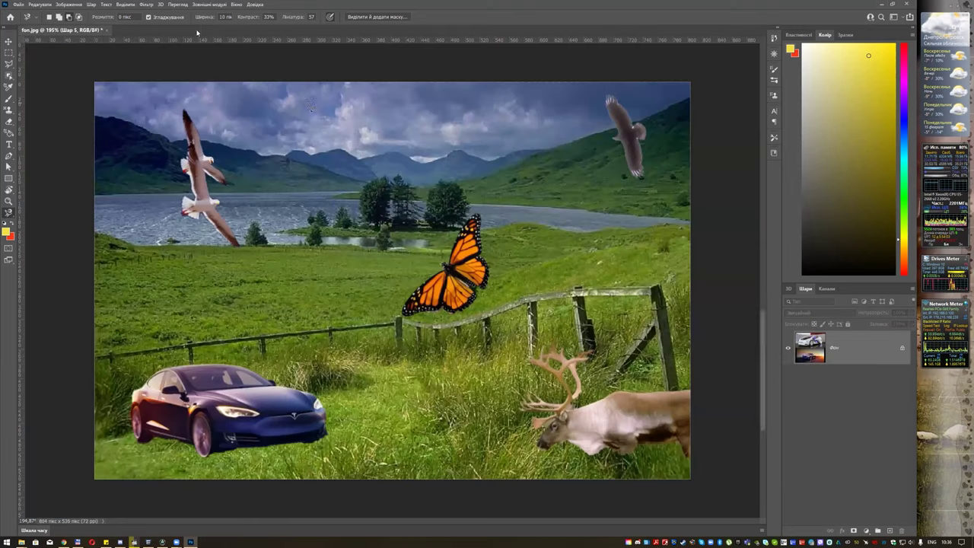
- Open no3A.jpg from the lab image folder as a separate document
{"action": "key", "text": "alt+Tab"}
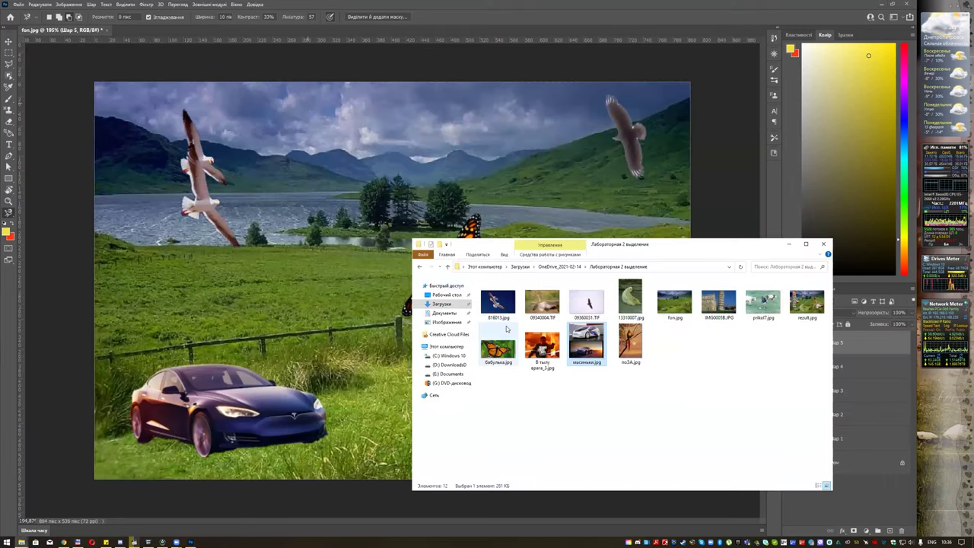
{"action": "left_click", "coordinate": [629, 342]}
{"action": "left_click_drag", "start_coordinate": [383, 79], "coordinate": [370, 32]}
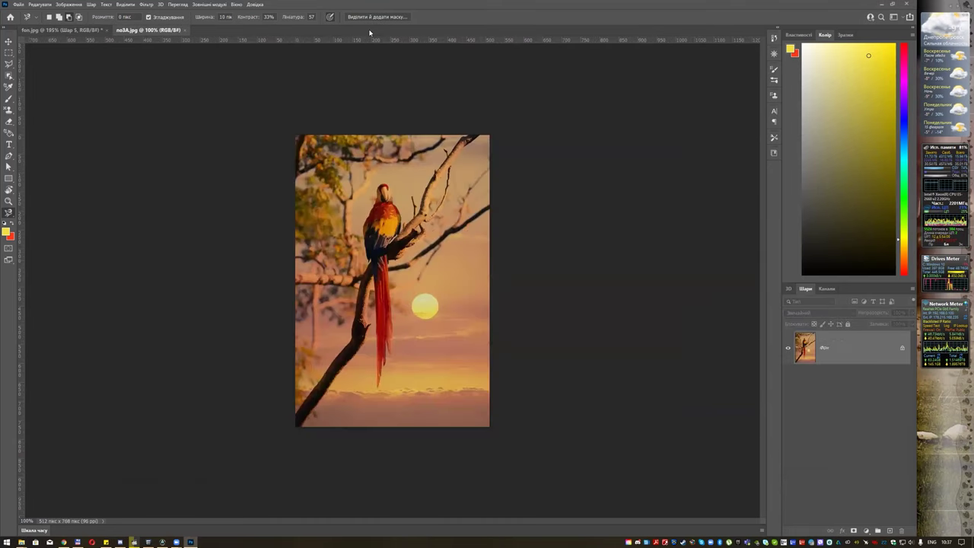
- Select the red parrot from its head to the tip of its tail with the Object Selection tool
{"action": "left_click", "coordinate": [9, 76]}
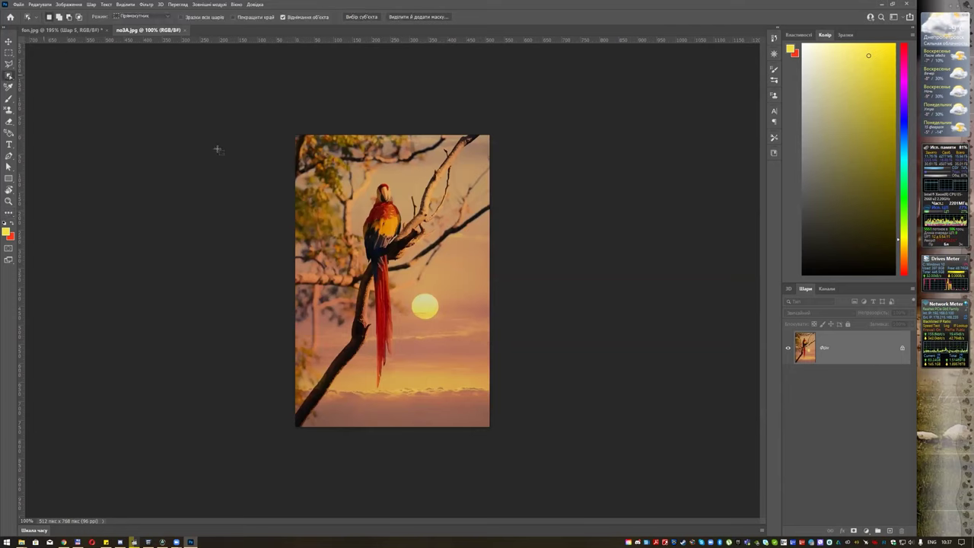
{"action": "mouse_move", "coordinate": [354, 176]}
{"action": "left_mouse_down"}
{"action": "mouse_move", "coordinate": [379, 205]}
{"action": "mouse_move", "coordinate": [401, 392]}
{"action": "left_mouse_up"}
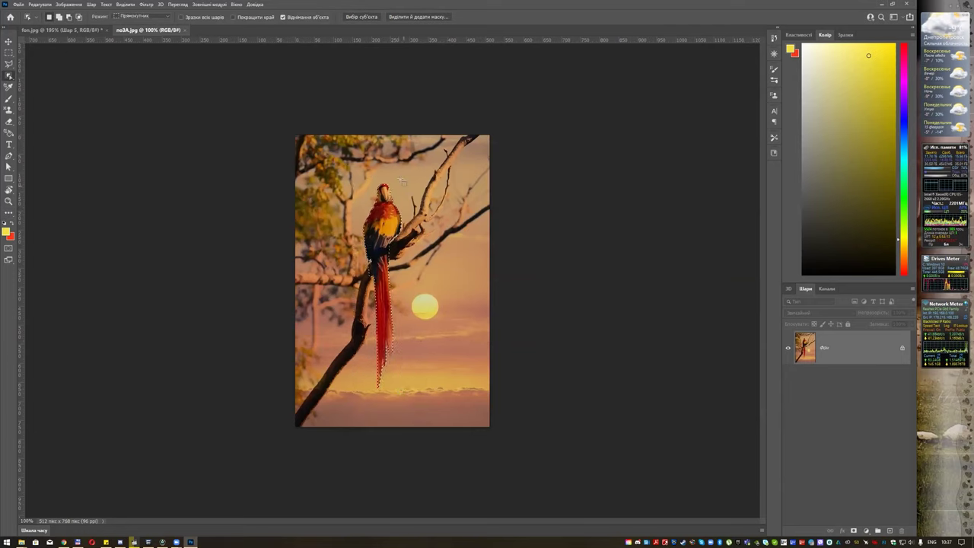
{"action": "scroll", "coordinate": [388, 229], "scroll_direction": "up", "scroll_amount": 8}
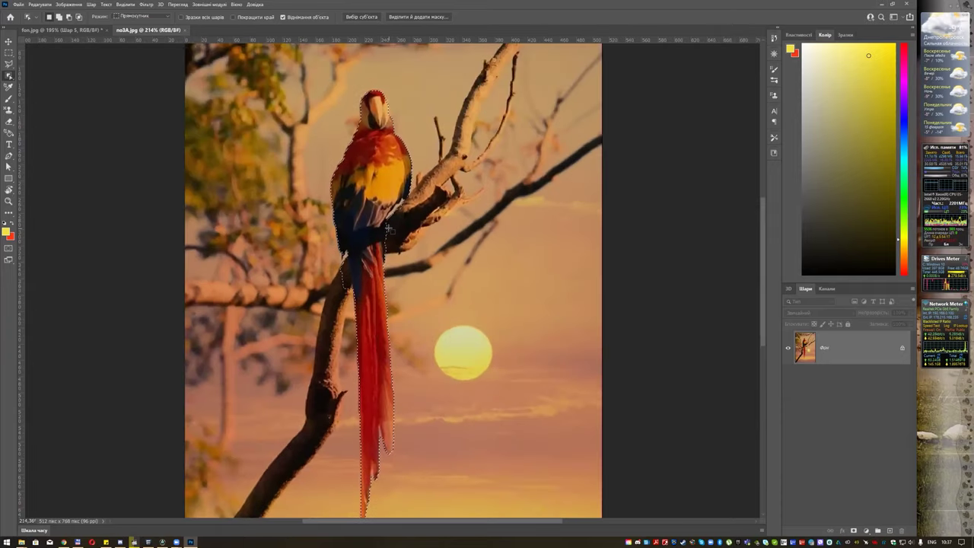
{"action": "scroll", "coordinate": [388, 228], "scroll_direction": "up", "scroll_amount": 2}
{"action": "scroll", "coordinate": [388, 227], "scroll_direction": "down", "scroll_amount": 3}
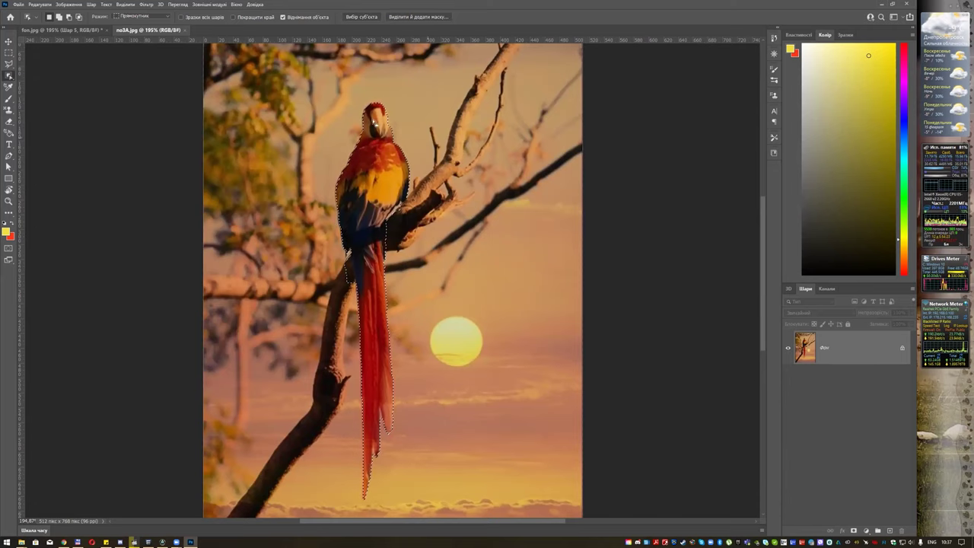
- Paste the parrot into fon.jpg, scale it to about 42.6% and perch it on the wooden fence rail above the deer
{"action": "left_click", "coordinate": [61, 30]}
{"action": "key", "text": "ctrl+v"}
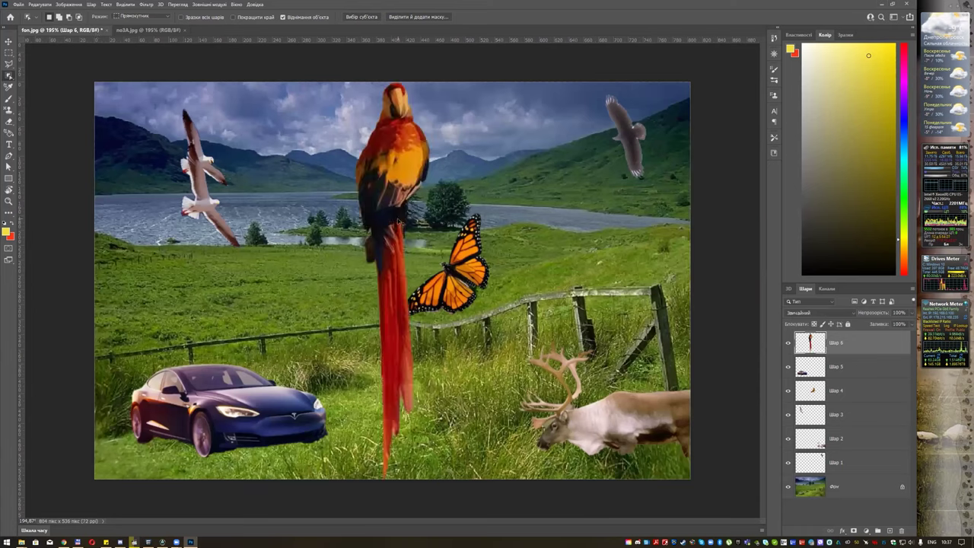
{"action": "key", "text": "ctrl+t"}
{"action": "left_click_drag", "start_coordinate": [429, 81], "coordinate": [387, 311]}
{"action": "left_click_drag", "start_coordinate": [375, 353], "coordinate": [617, 266]}
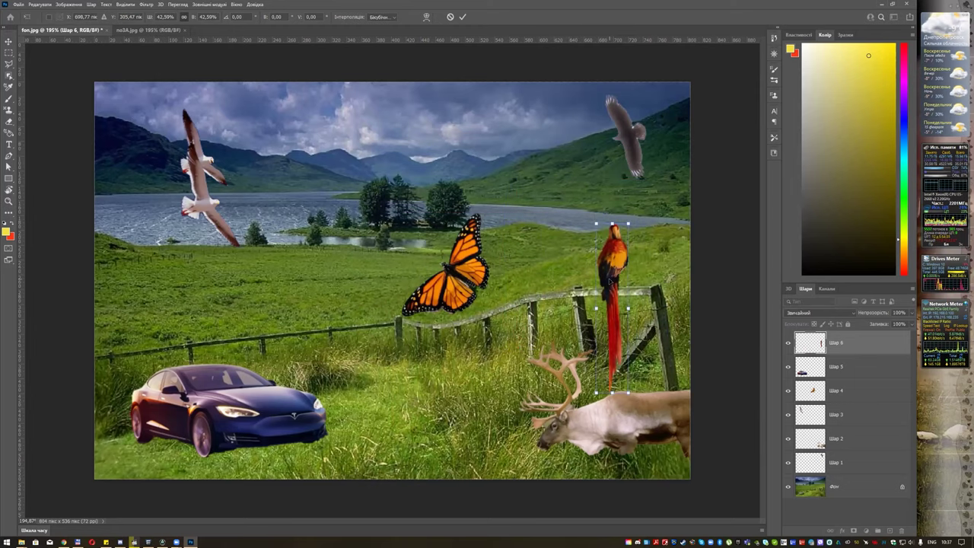
{"action": "key", "text": "Return"}
- Erase the part of the parrot that overlaps the fence rail so its tail hangs behind the rail
{"action": "key", "text": "w"}
{"action": "scroll", "coordinate": [645, 307], "scroll_direction": "up", "scroll_amount": 7}
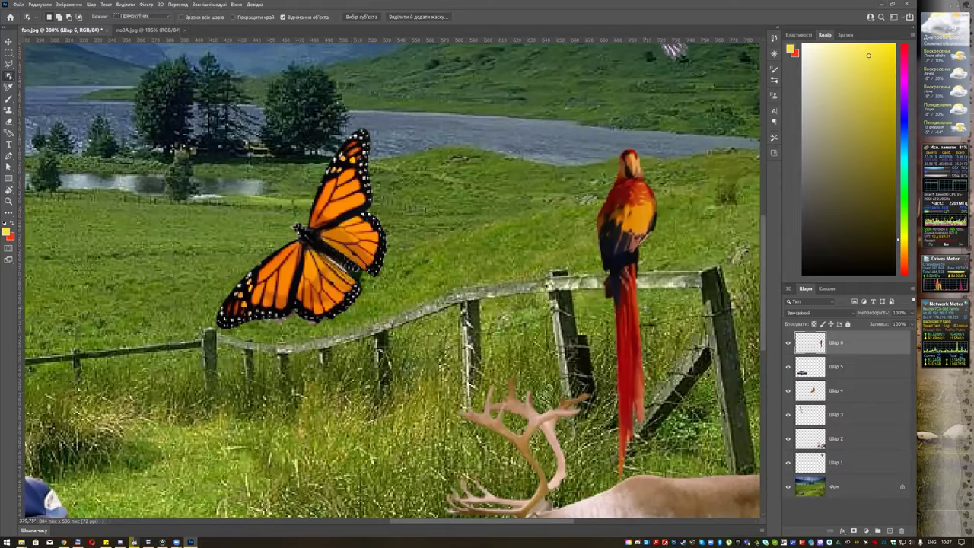
{"action": "key", "text": "e"}
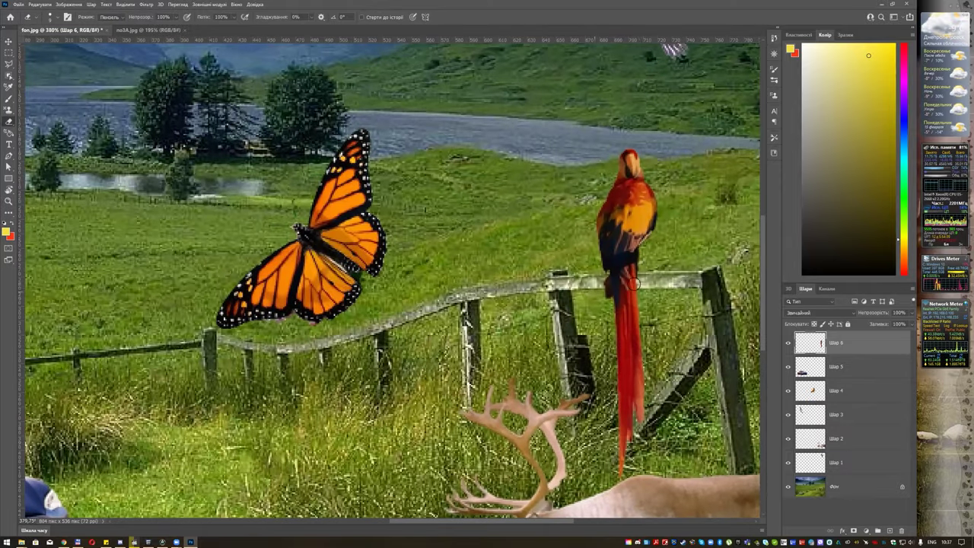
{"action": "left_click_drag", "start_coordinate": [635, 282], "coordinate": [612, 283]}
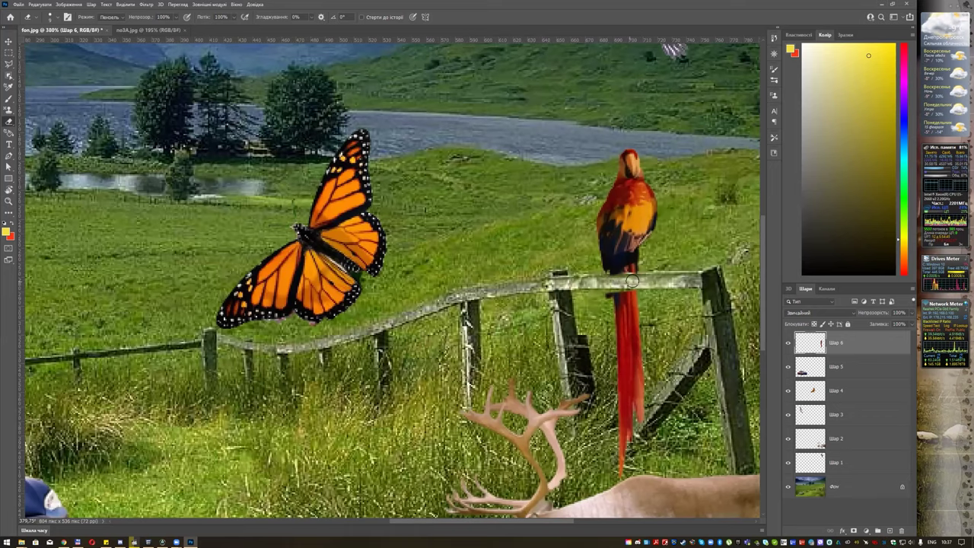
{"action": "key", "text": "ctrl+0"}
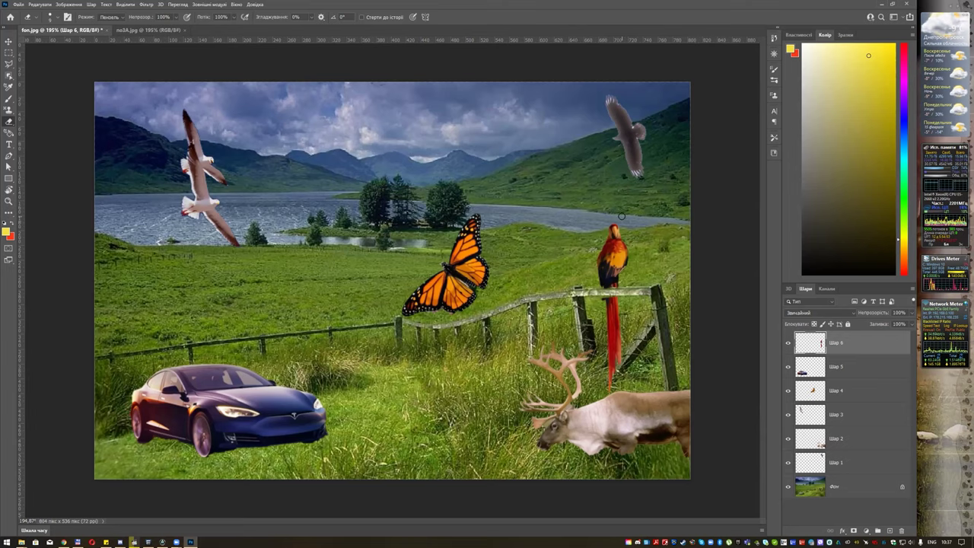
- Open IMG0005B.JPG from the lab image folder as a separate document
{"action": "key", "text": "alt+Tab"}
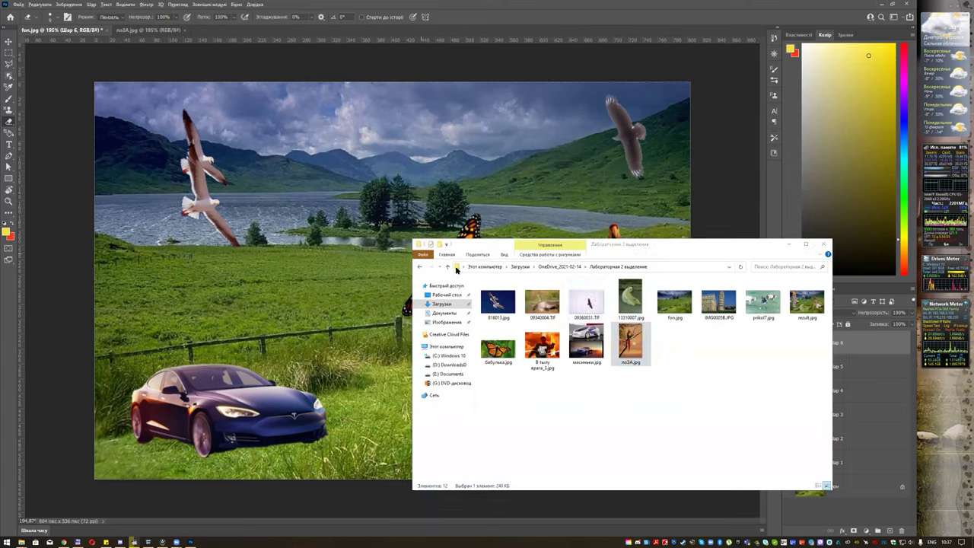
{"action": "left_click", "coordinate": [685, 375]}
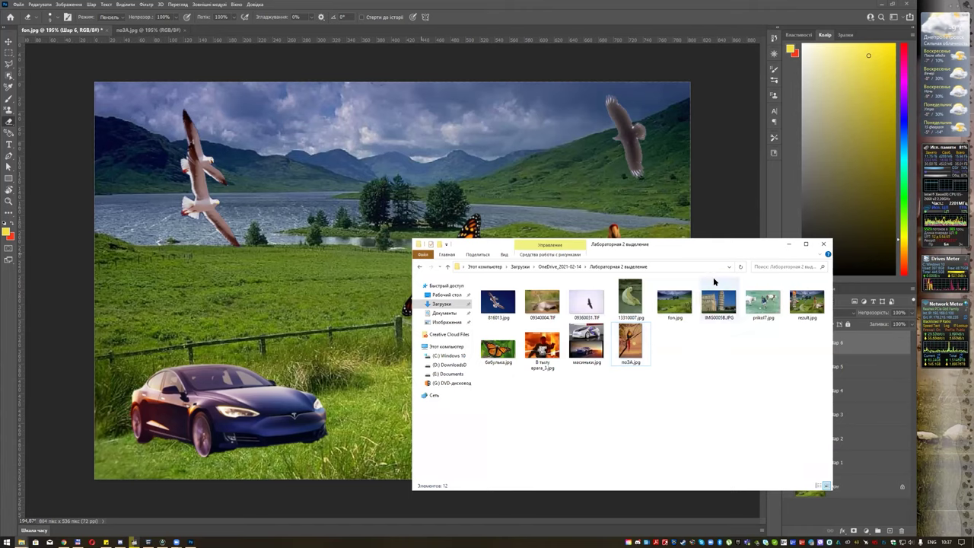
{"action": "left_click_drag", "start_coordinate": [715, 285], "coordinate": [319, 31]}
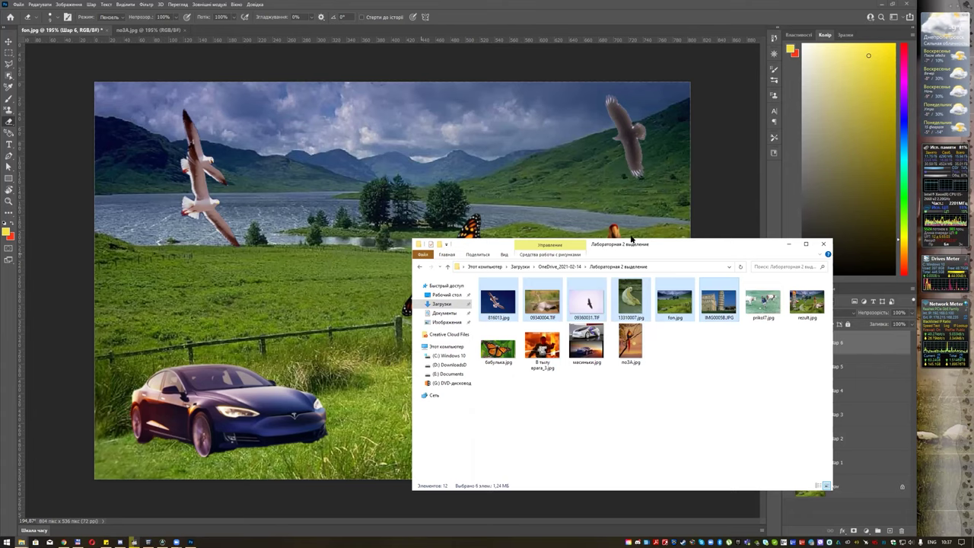
{"action": "left_click", "coordinate": [707, 301]}
{"action": "left_click_drag", "start_coordinate": [677, 286], "coordinate": [370, 36]}
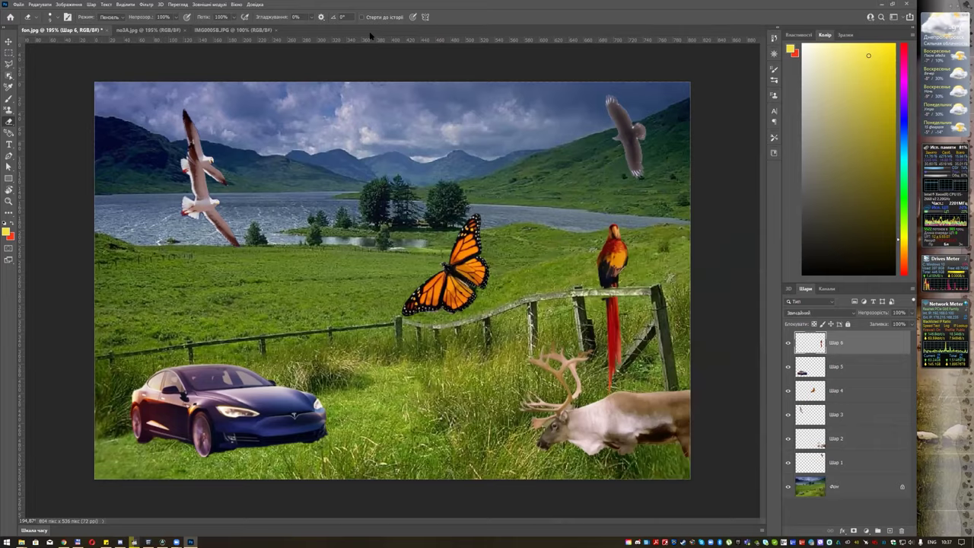
{"action": "scroll", "coordinate": [324, 137], "scroll_direction": "up", "scroll_amount": 3}
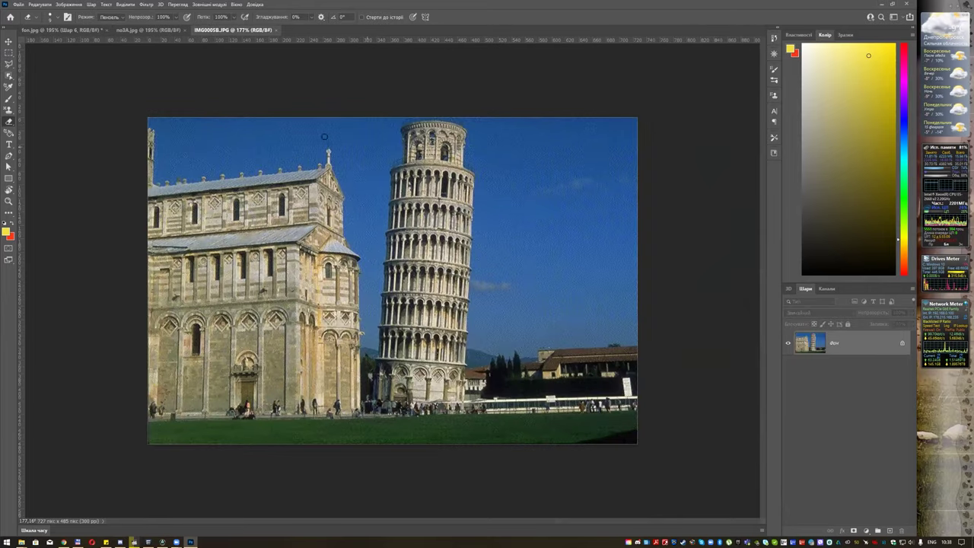
- Select the leaning tower with the Object Selection tool and refine the selection around its base with the Magnetic Lasso
{"action": "left_click", "coordinate": [9, 76]}
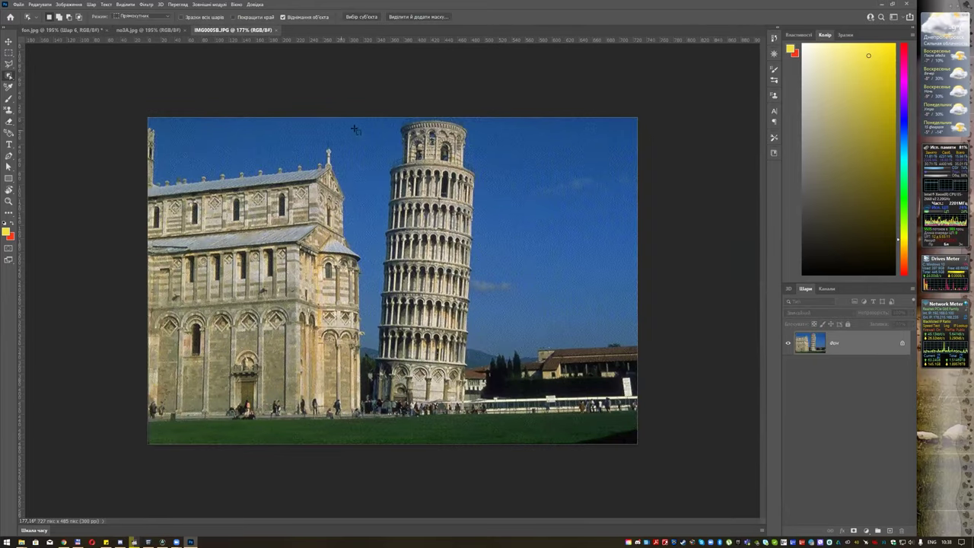
{"action": "mouse_move", "coordinate": [366, 119]}
{"action": "left_mouse_down"}
{"action": "mouse_move", "coordinate": [499, 427]}
{"action": "mouse_move", "coordinate": [474, 416]}
{"action": "left_mouse_up"}
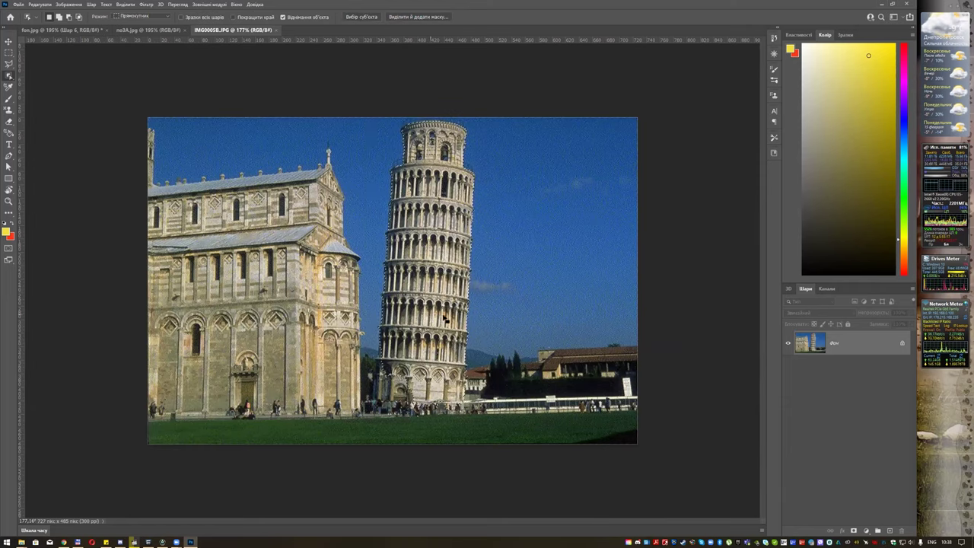
{"action": "key", "text": "shift+l"}
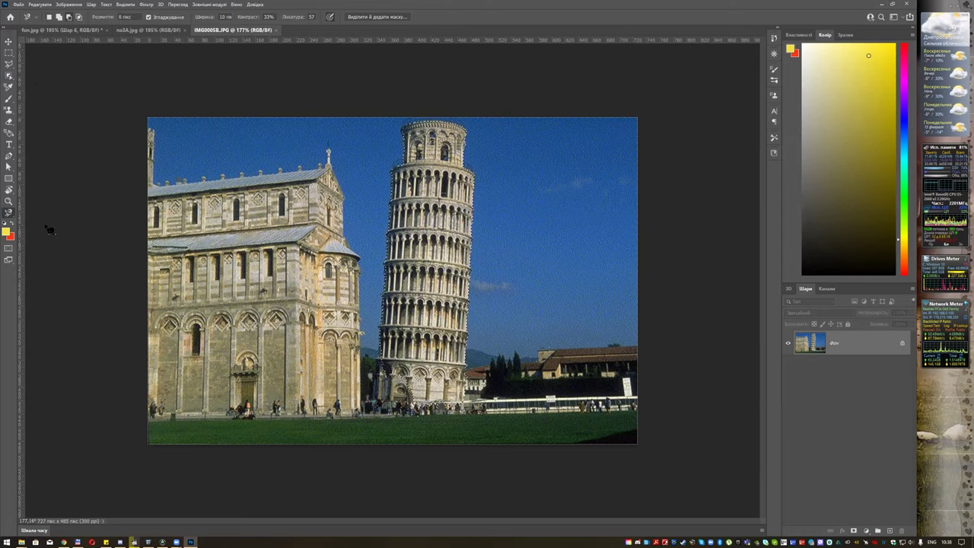
{"action": "scroll", "coordinate": [457, 401], "scroll_direction": "up", "scroll_amount": 4}
{"action": "left_click_drag", "start_coordinate": [412, 398], "coordinate": [409, 278]}
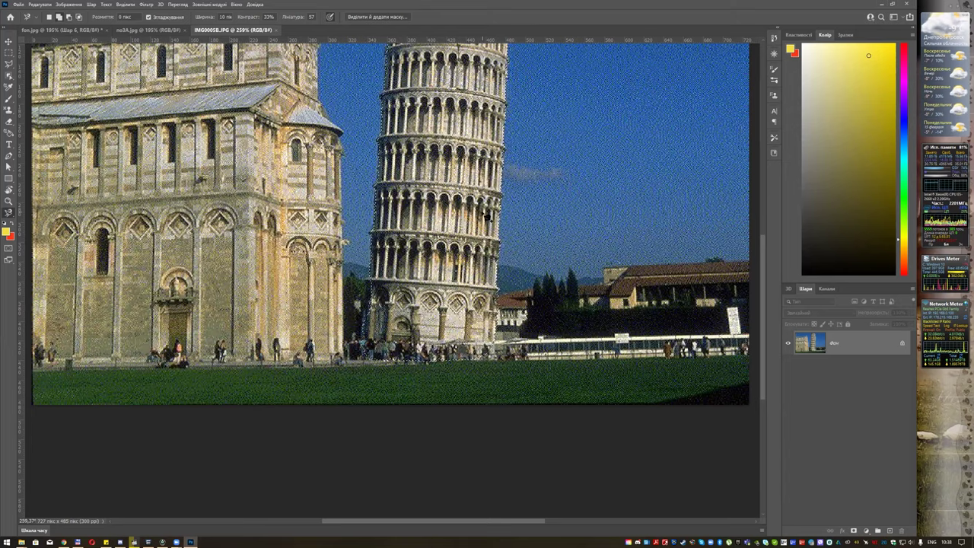
{"action": "double_click", "coordinate": [486, 217]}
{"action": "scroll", "coordinate": [487, 218], "scroll_direction": "down", "scroll_amount": 3}
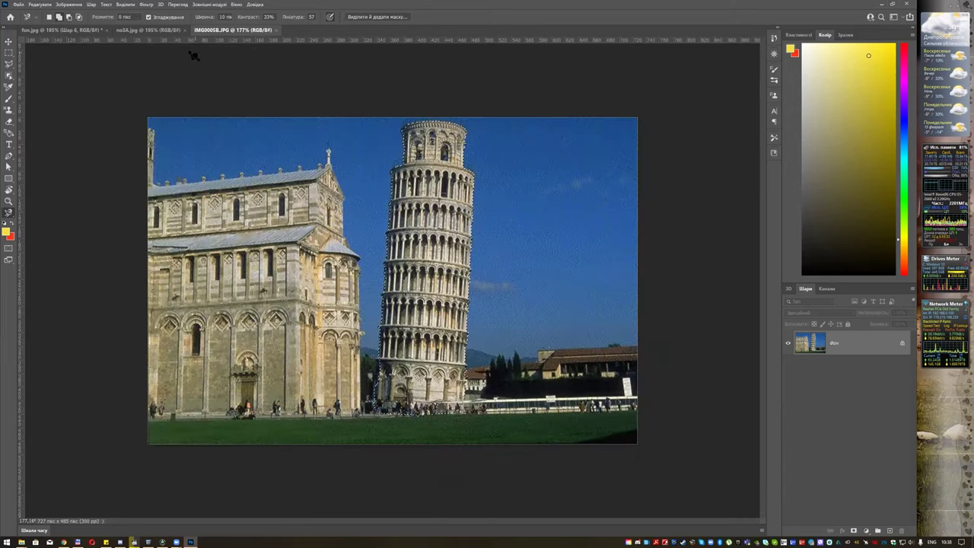
- Paste the tower into fon.jpg, scale it to about 27.4% and place it on the far lake shore beside the gliding bird
{"action": "left_click", "coordinate": [85, 31]}
{"action": "key", "text": "ctrl+v"}
{"action": "key", "text": "ctrl+t"}
{"action": "mouse_move", "coordinate": [448, 117]}
{"action": "left_mouse_down"}
{"action": "mouse_move", "coordinate": [371, 326]}
{"action": "mouse_move", "coordinate": [384, 333]}
{"action": "mouse_move", "coordinate": [522, 143]}
{"action": "mouse_move", "coordinate": [567, 143]}
{"action": "mouse_move", "coordinate": [560, 163]}
{"action": "left_mouse_up"}
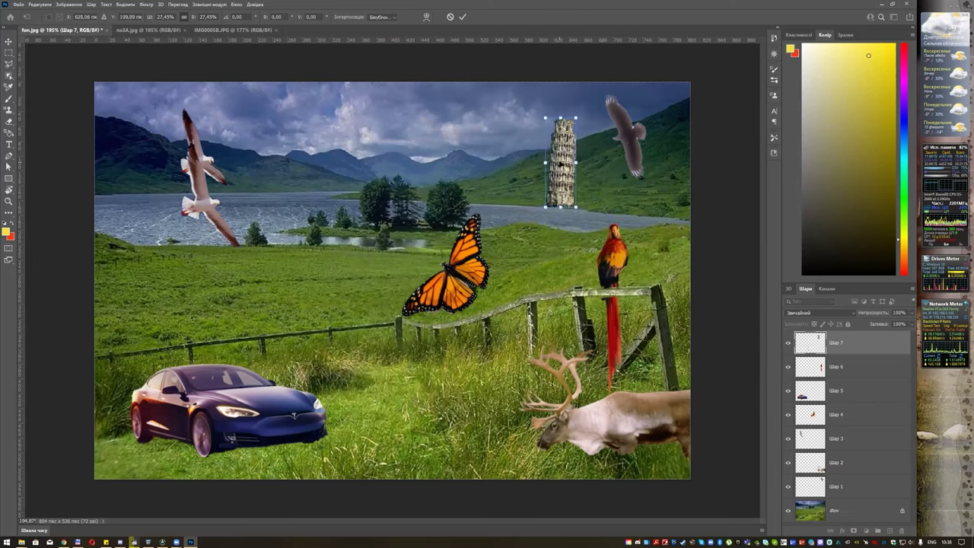
{"action": "key", "text": "Return"}
{"action": "key", "text": "l"}
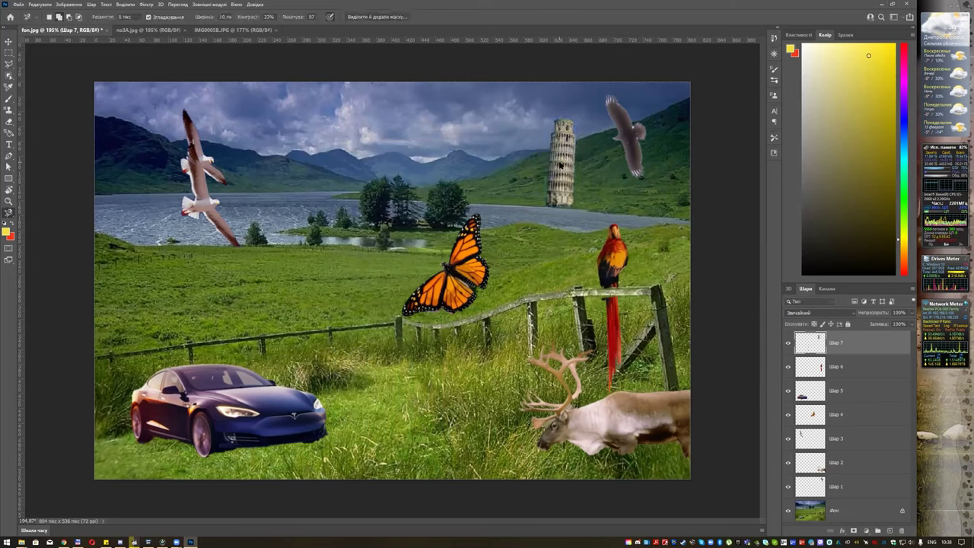
- Duplicate the tower layer and move the copy beside the original tower, toward the trees
{"action": "right_click", "coordinate": [859, 346]}
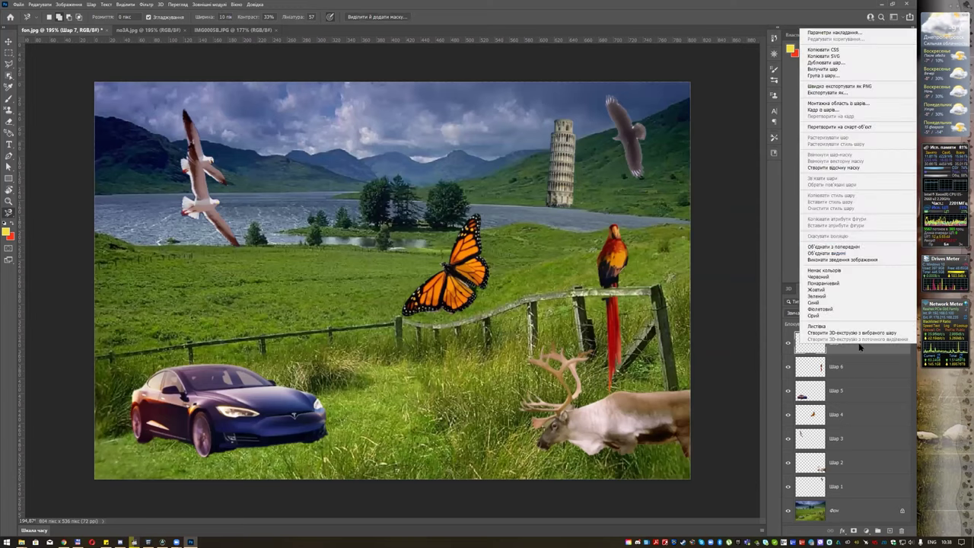
{"action": "left_click", "coordinate": [850, 64]}
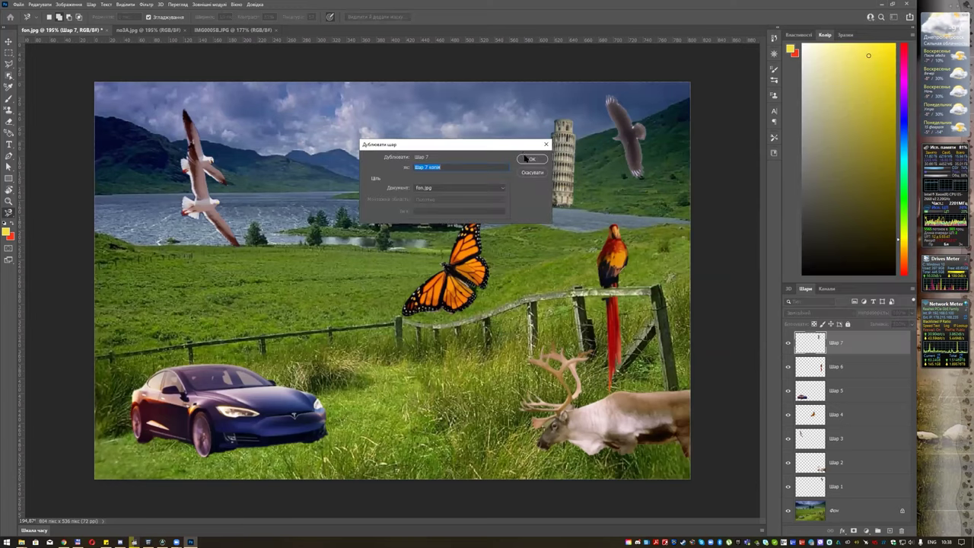
{"action": "left_click", "coordinate": [530, 159]}
{"action": "key", "text": "v"}
{"action": "left_click_drag", "start_coordinate": [553, 166], "coordinate": [504, 170]}
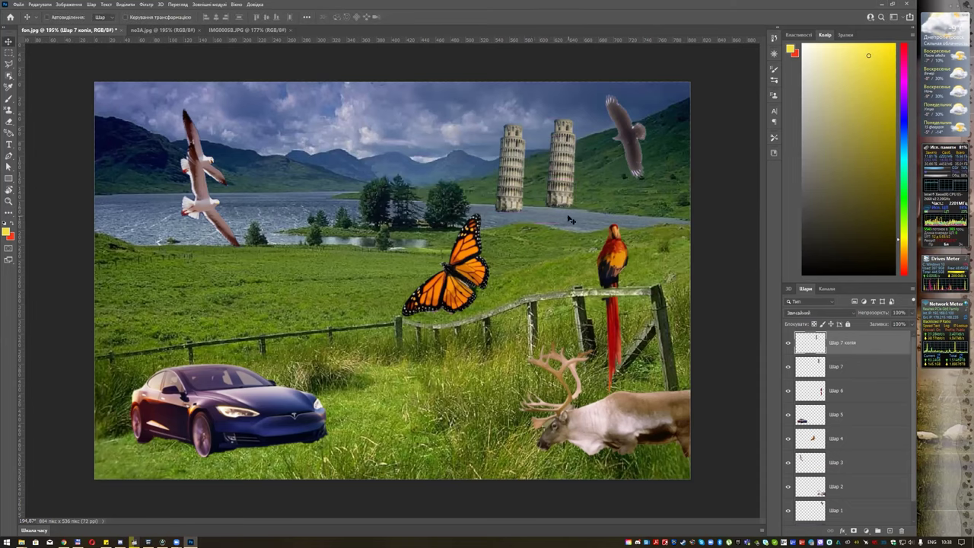
- Flip the tower copy horizontally and vertically and place it directly beneath the original tower as a reflection
{"action": "key", "text": "ctrl+t"}
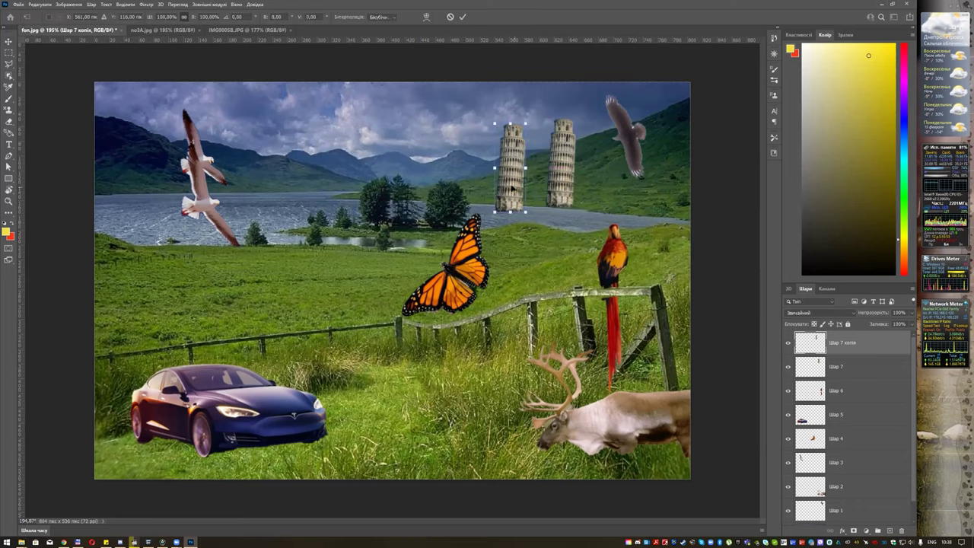
{"action": "right_click", "coordinate": [507, 183]}
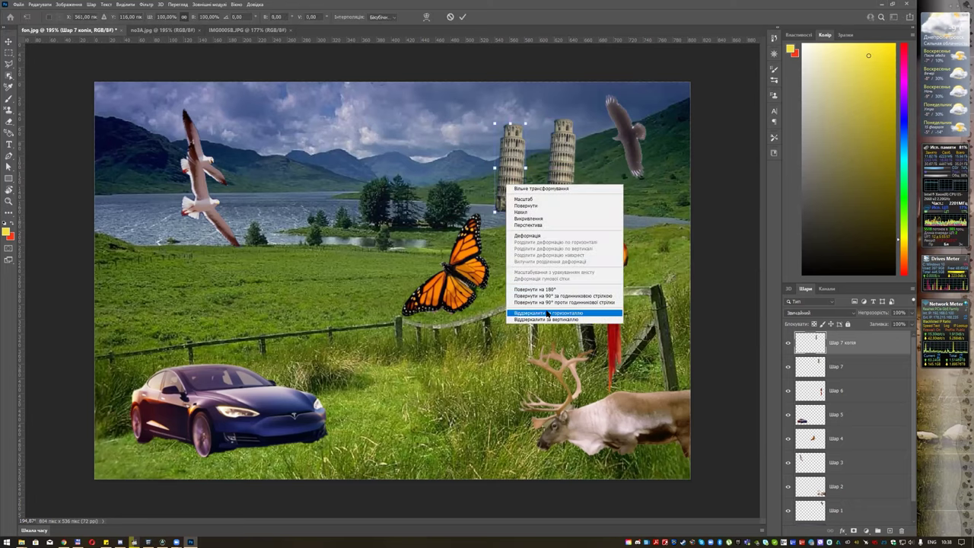
{"action": "left_click", "coordinate": [543, 312]}
{"action": "right_click", "coordinate": [517, 181]}
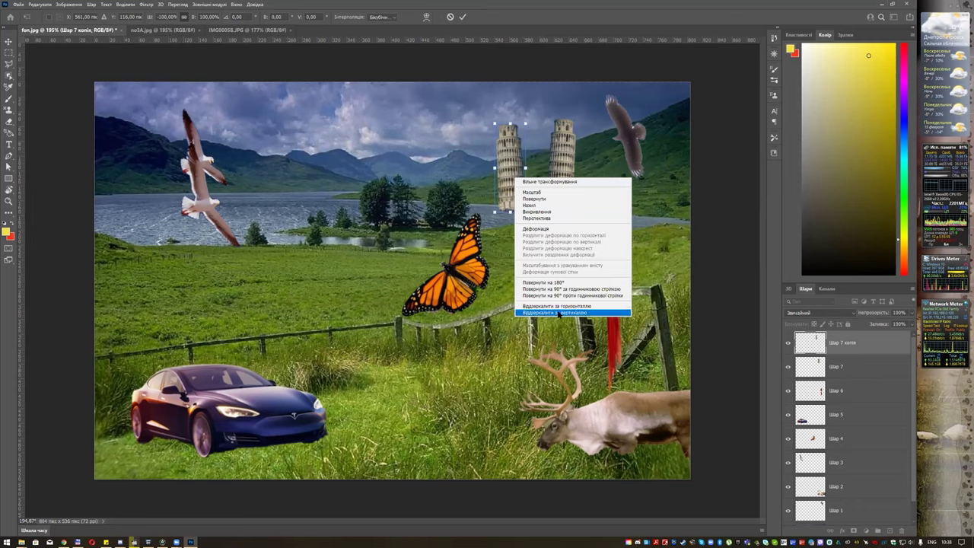
{"action": "left_click", "coordinate": [555, 312]}
{"action": "left_click_drag", "start_coordinate": [519, 154], "coordinate": [557, 228]}
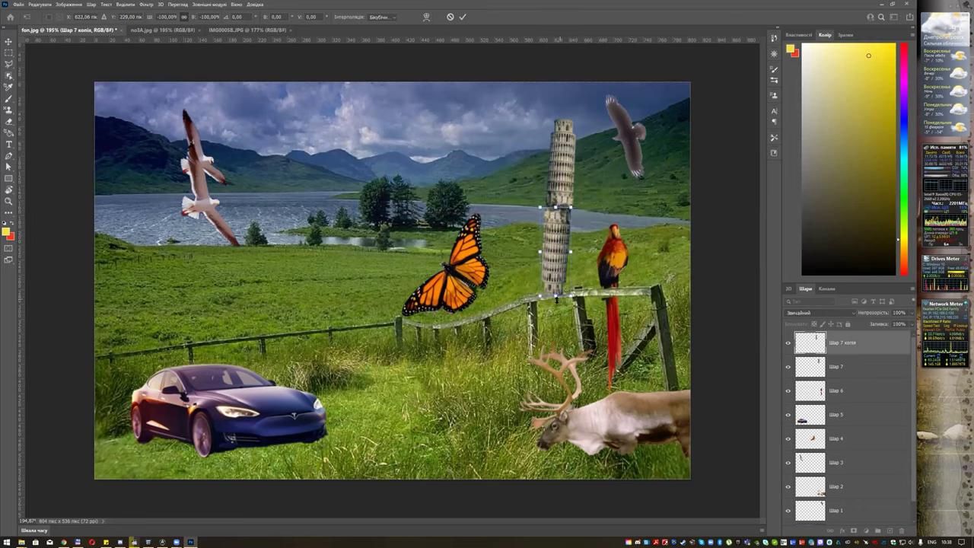
- Squash the reflected tower copy to 25% height, line it up with the original tower's base and apply the transform
{"action": "left_click_drag", "start_coordinate": [557, 295], "coordinate": [555, 261]}
{"action": "key", "text": "ctrl+z"}
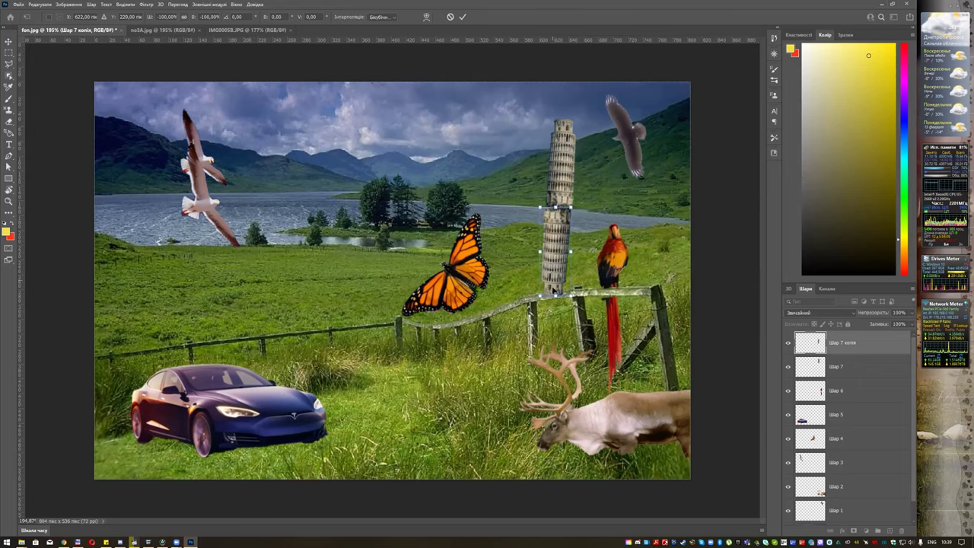
{"action": "left_click_drag", "start_coordinate": [554, 293], "coordinate": [559, 228]}
{"action": "right_click", "coordinate": [561, 219]}
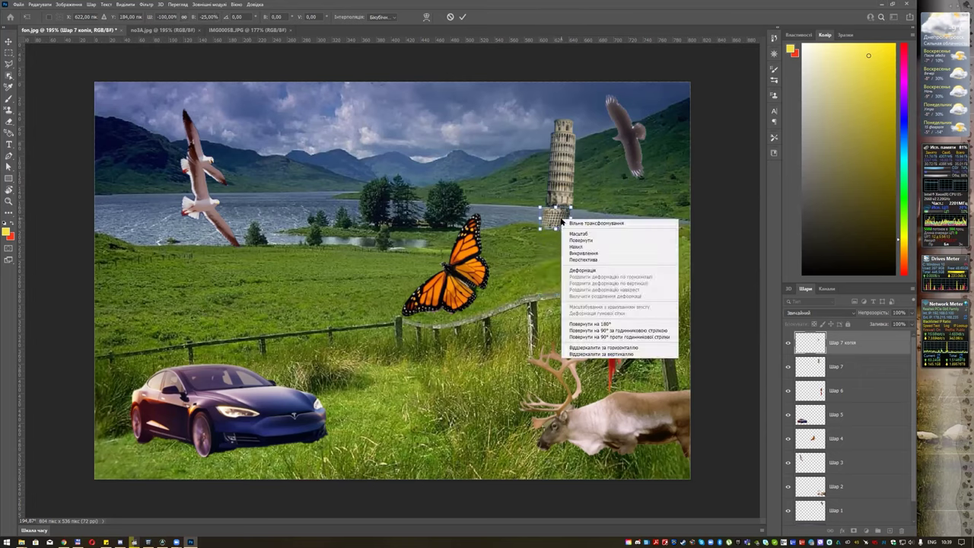
{"action": "left_click", "coordinate": [595, 241]}
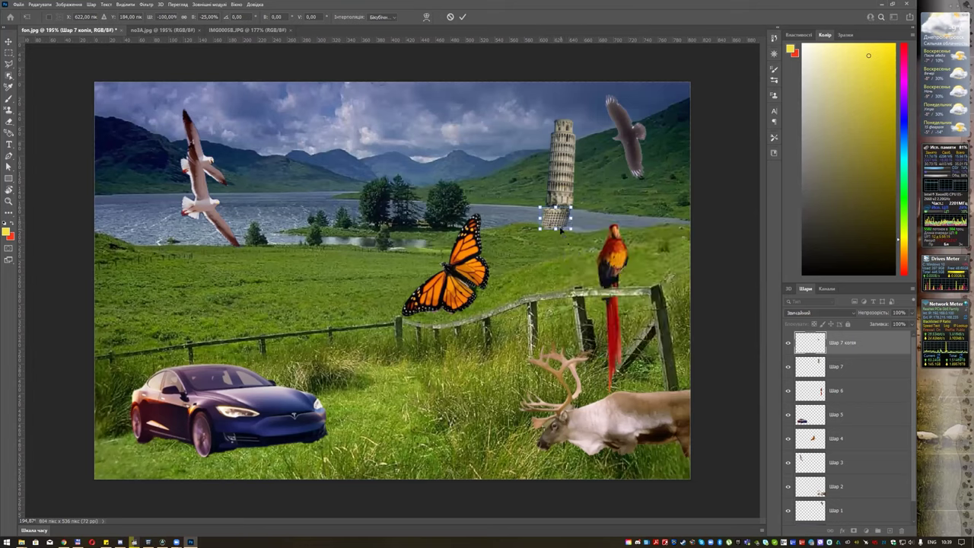
{"action": "left_click_drag", "start_coordinate": [560, 229], "coordinate": [558, 205]}
{"action": "left_click", "coordinate": [462, 17]}
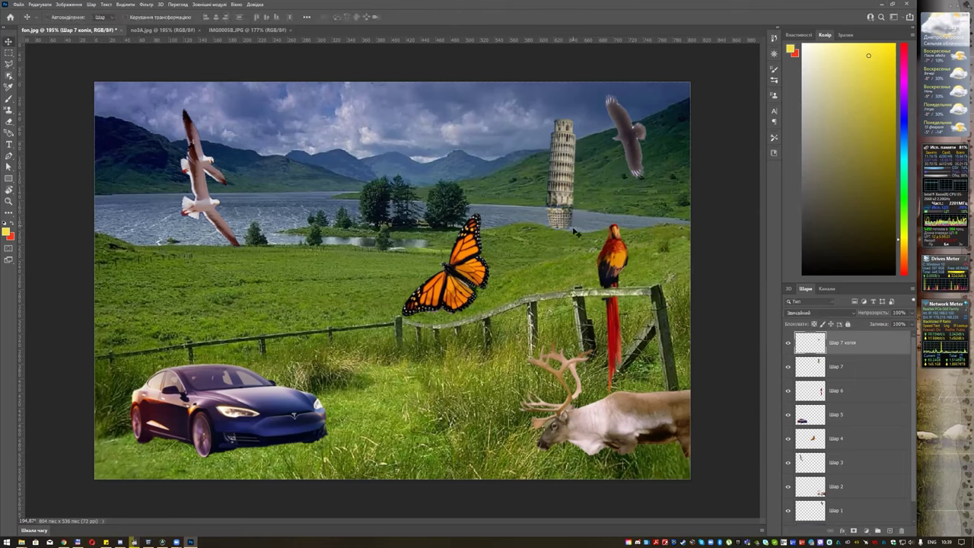
- Lower the opacity of the reflected tower copy to 37%
{"action": "left_click", "coordinate": [909, 313]}
{"action": "left_click_drag", "start_coordinate": [907, 322], "coordinate": [899, 325]}
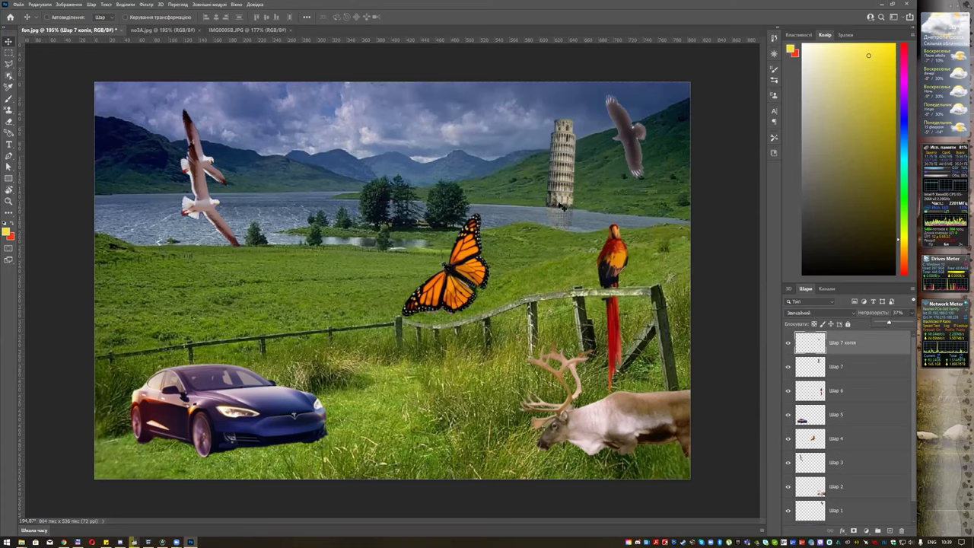
{"action": "left_click", "coordinate": [720, 170]}
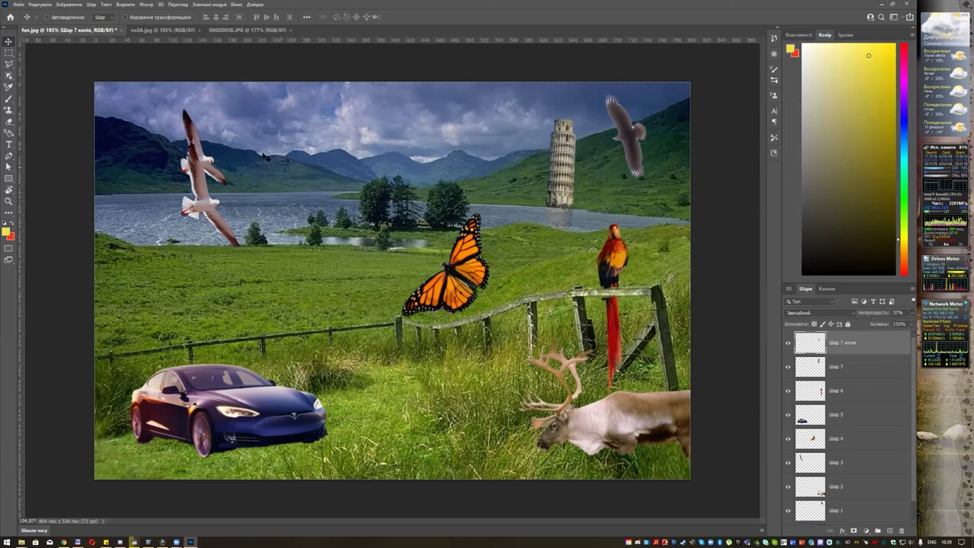
- Open the polar bear photo 13310007.jpg from the lab folder as its own document and fit it to the view
{"action": "key", "text": "alt+Tab"}
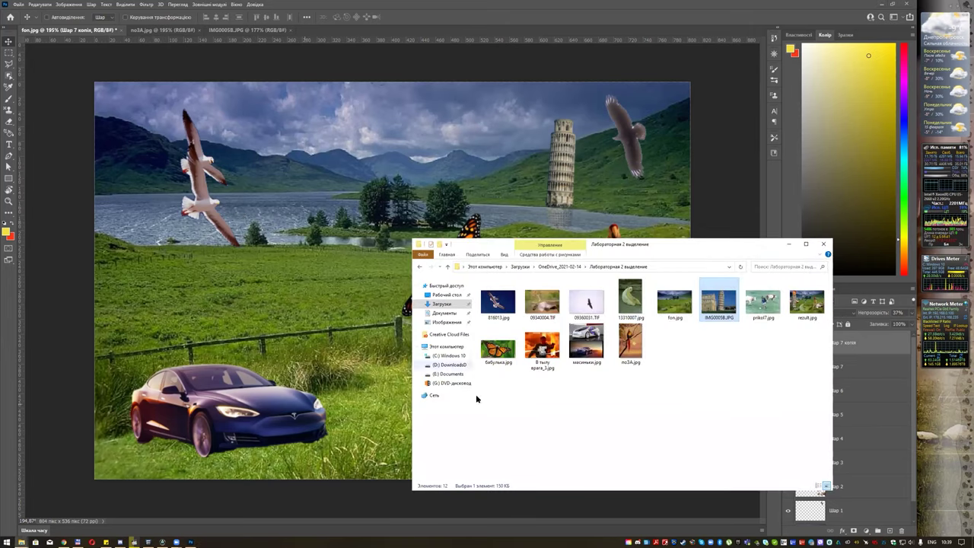
{"action": "left_click", "coordinate": [630, 301]}
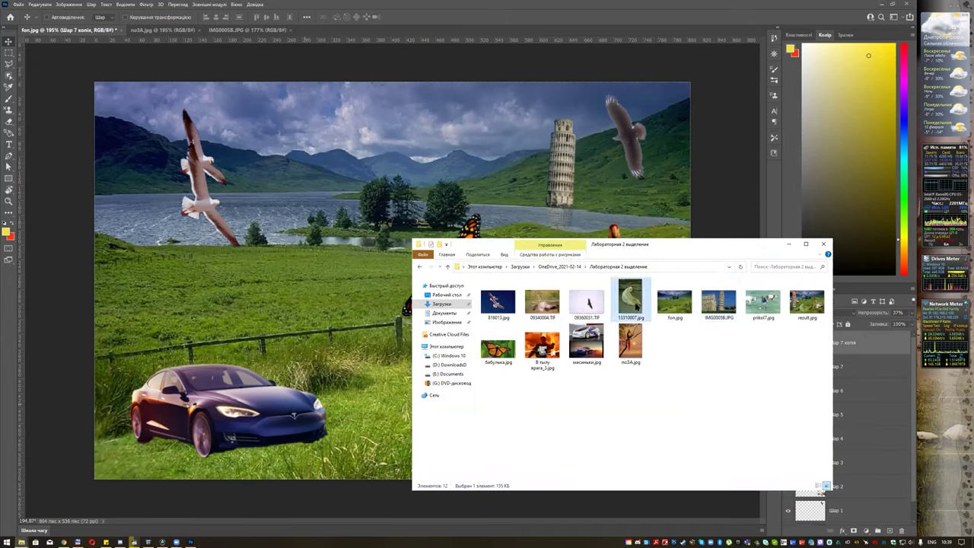
{"action": "left_click_drag", "start_coordinate": [432, 68], "coordinate": [430, 35]}
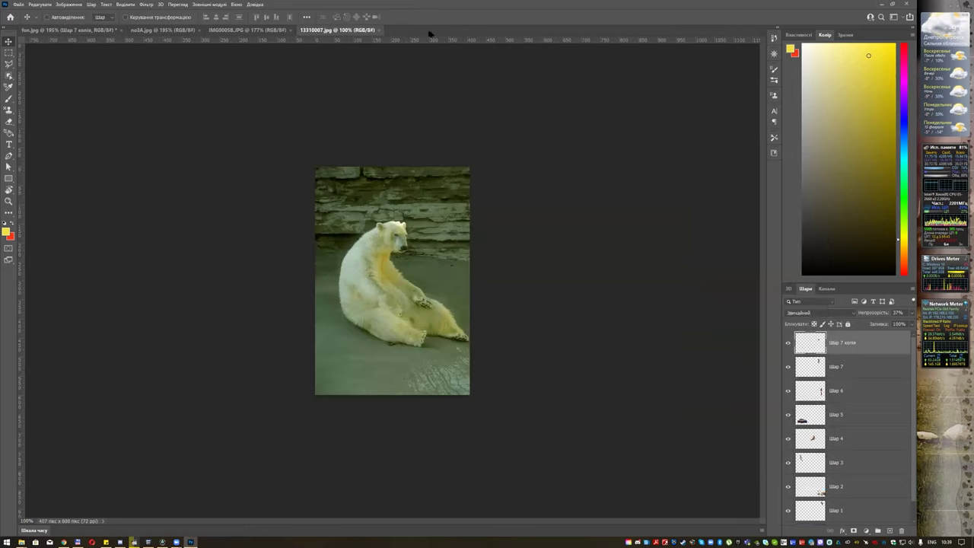
{"action": "key", "text": "ctrl+0"}
- Select the whole sitting polar bear with the Object Selection tool and inspect the selection edge around its head
{"action": "left_click", "coordinate": [10, 77]}
{"action": "left_click", "coordinate": [63, 77]}
{"action": "left_click_drag", "start_coordinate": [280, 147], "coordinate": [542, 436]}
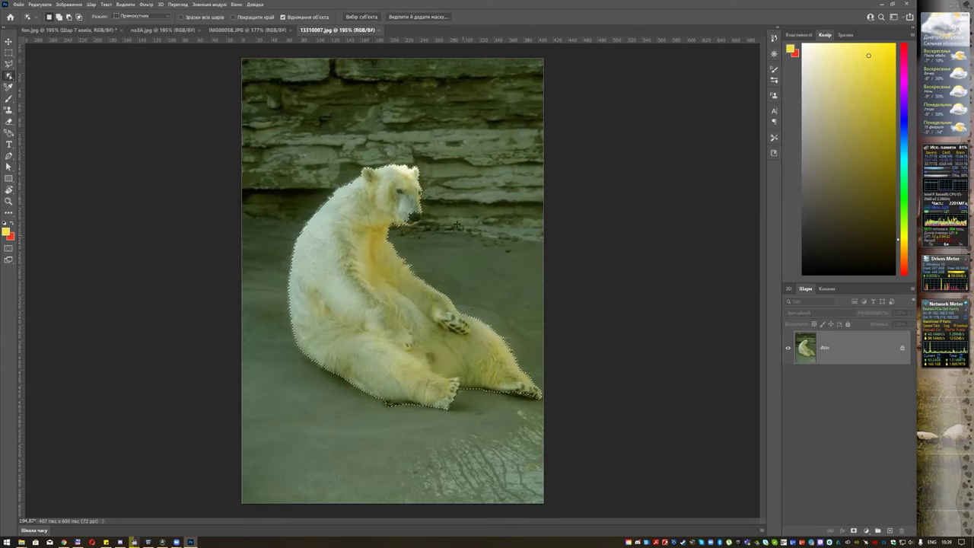
{"action": "scroll", "coordinate": [428, 218], "scroll_direction": "up", "scroll_amount": 5}
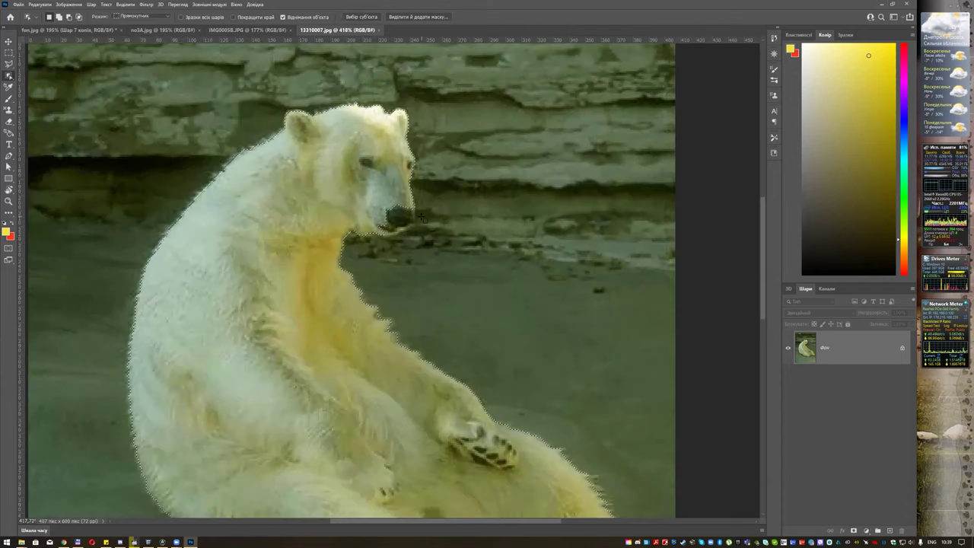
{"action": "scroll", "coordinate": [422, 218], "scroll_direction": "down", "scroll_amount": 1}
- Add the bear's dark nose and chin to the selection with the Magnetic Lasso
{"action": "left_click", "coordinate": [9, 213]}
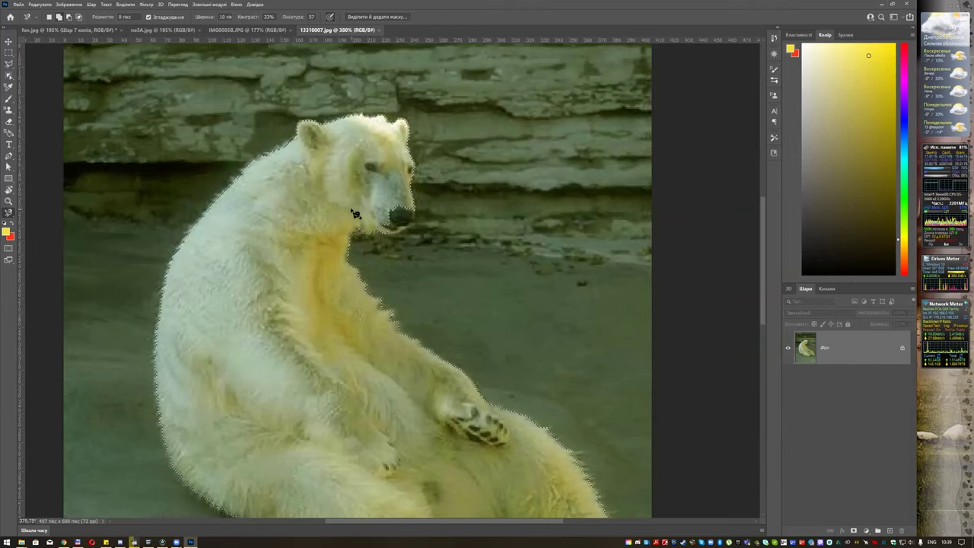
{"action": "left_click", "coordinate": [411, 230]}
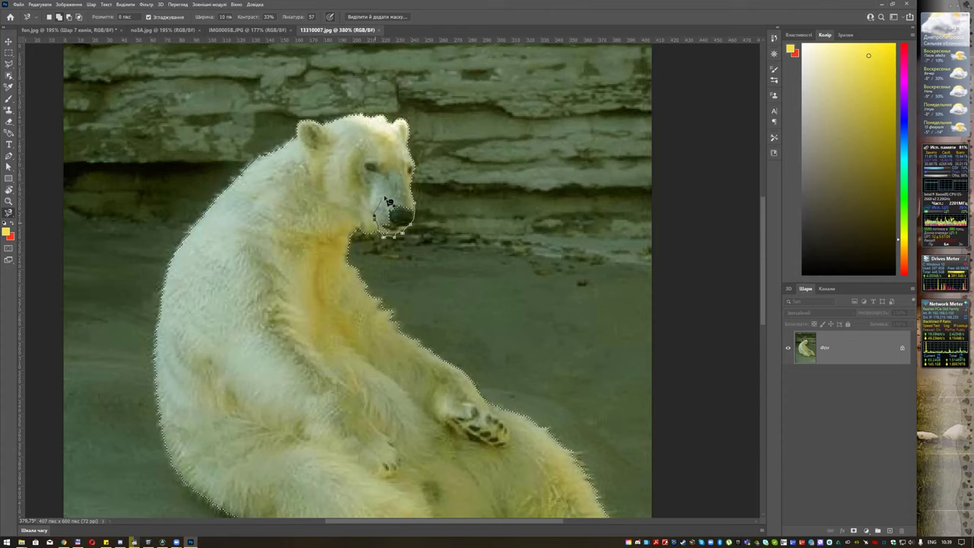
{"action": "scroll", "coordinate": [388, 202], "scroll_direction": "down", "scroll_amount": 5}
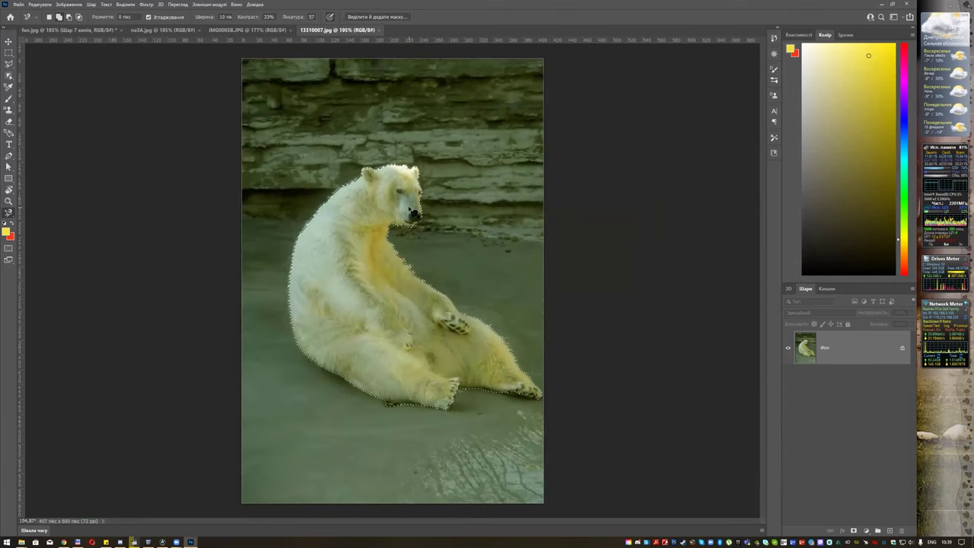
- Paste the selected polar bear into fon.jpg as a new layer
{"action": "left_click", "coordinate": [68, 30]}
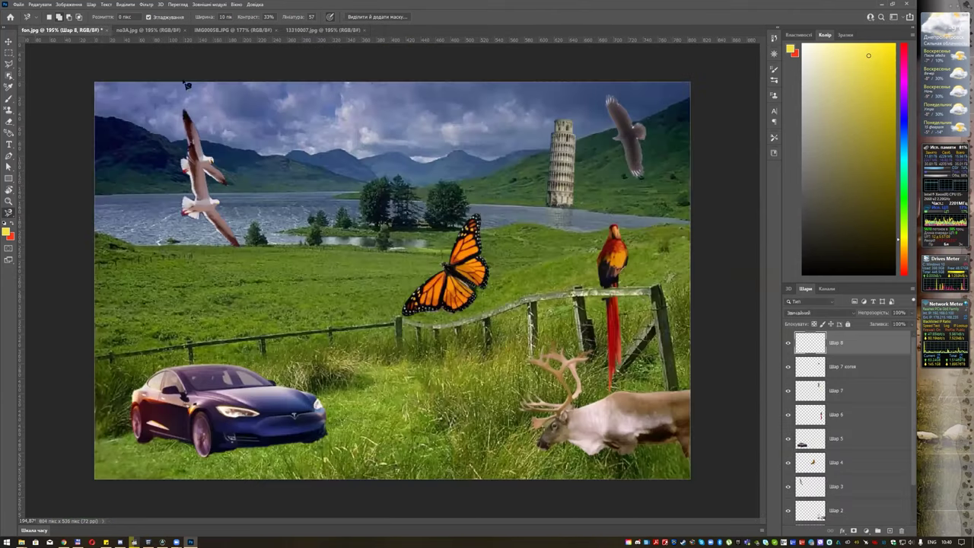
{"action": "key", "text": "ctrl+v"}
{"action": "key", "text": "ctrl+t"}
{"action": "left_click_drag", "start_coordinate": [521, 156], "coordinate": [361, 308]}
{"action": "key", "text": "Escape"}
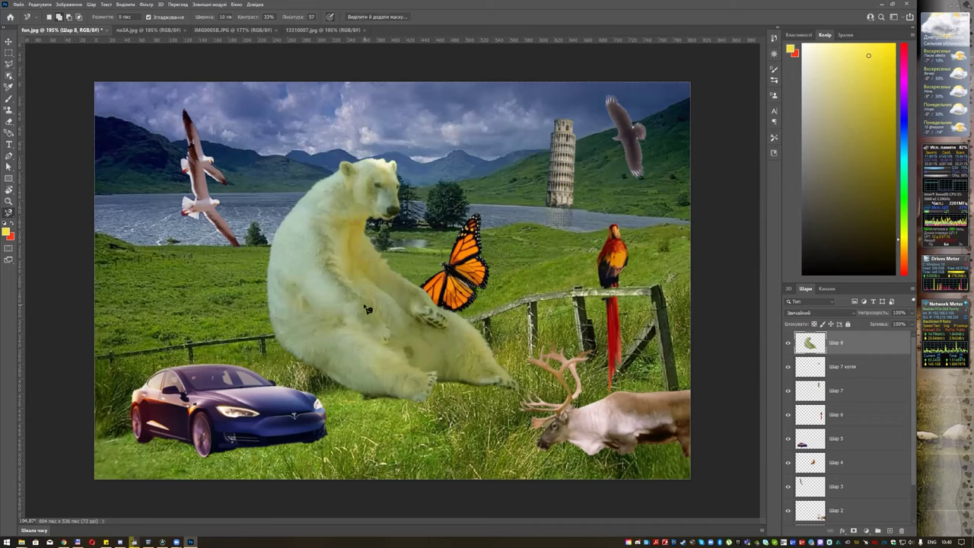
- Scale the bear down proportionally, seat it on the car's hood and apply the transform
{"action": "key", "text": "ctrl+t"}
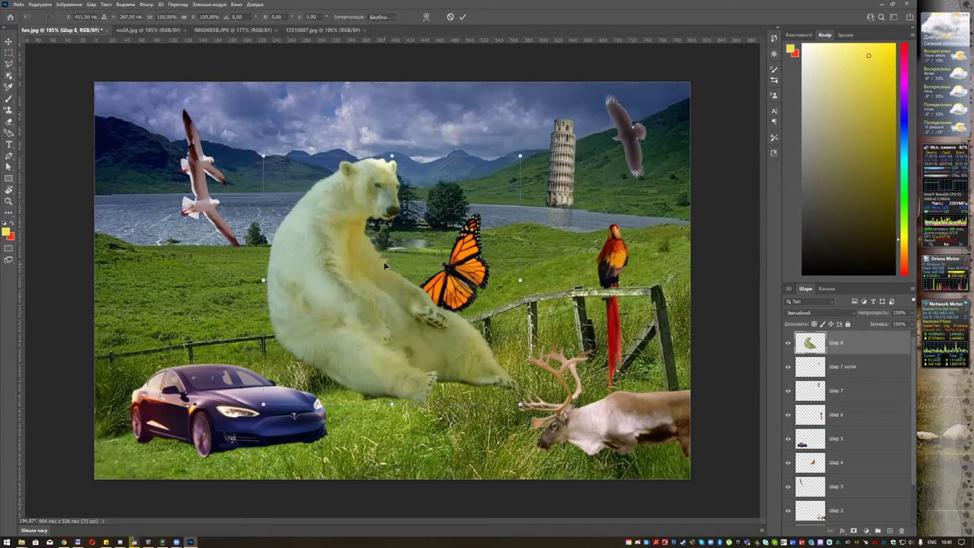
{"action": "left_click", "coordinate": [184, 17]}
{"action": "left_click_drag", "start_coordinate": [520, 156], "coordinate": [386, 285]}
{"action": "left_click_drag", "start_coordinate": [320, 350], "coordinate": [304, 391]}
{"action": "left_click_drag", "start_coordinate": [369, 326], "coordinate": [334, 354]}
{"action": "left_click_drag", "start_coordinate": [262, 405], "coordinate": [259, 385]}
{"action": "key", "text": "Return"}
{"action": "key", "text": "l"}
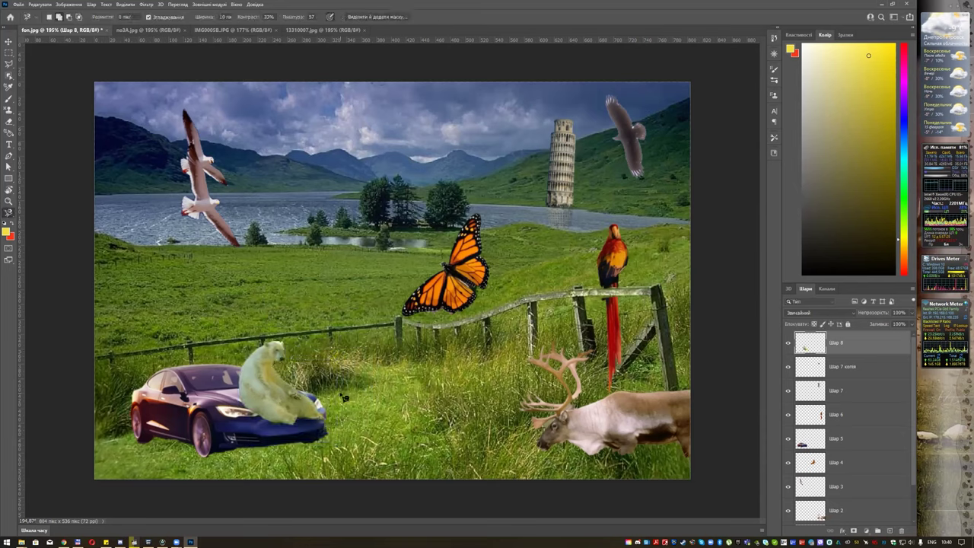
- Open the movie poster В тылу врага_3.jpg from the lab folder as its own document
{"action": "key", "text": "alt+Tab"}
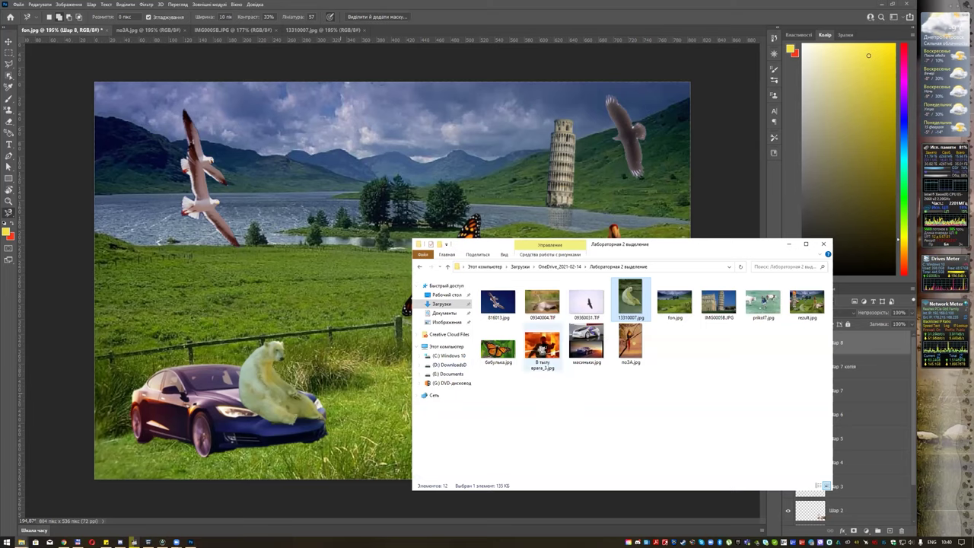
{"action": "left_click", "coordinate": [541, 349]}
{"action": "left_click_drag", "start_coordinate": [447, 80], "coordinate": [439, 35]}
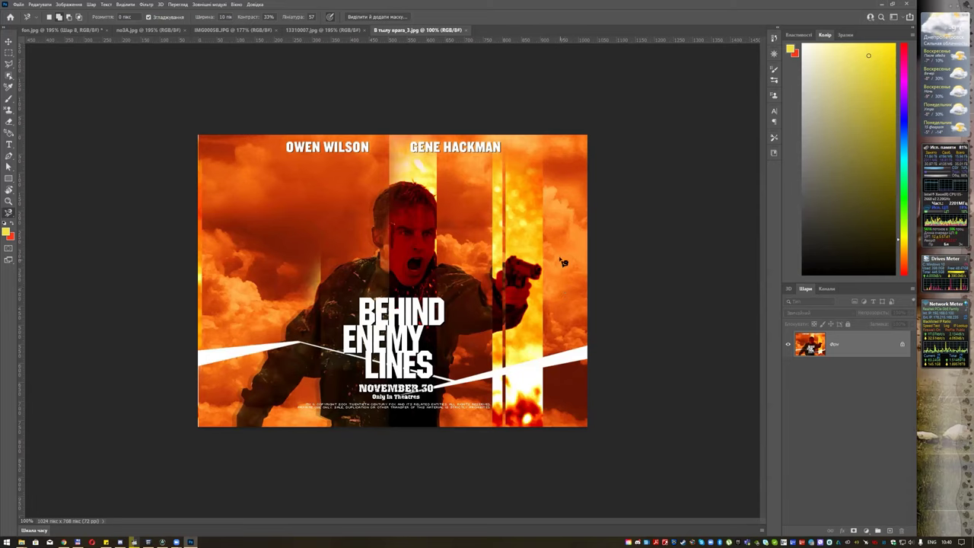
- Outline the orange cloud beside the man in the poster with the Magnetic Lasso, using a 7 px feather
{"action": "left_click", "coordinate": [210, 228]}
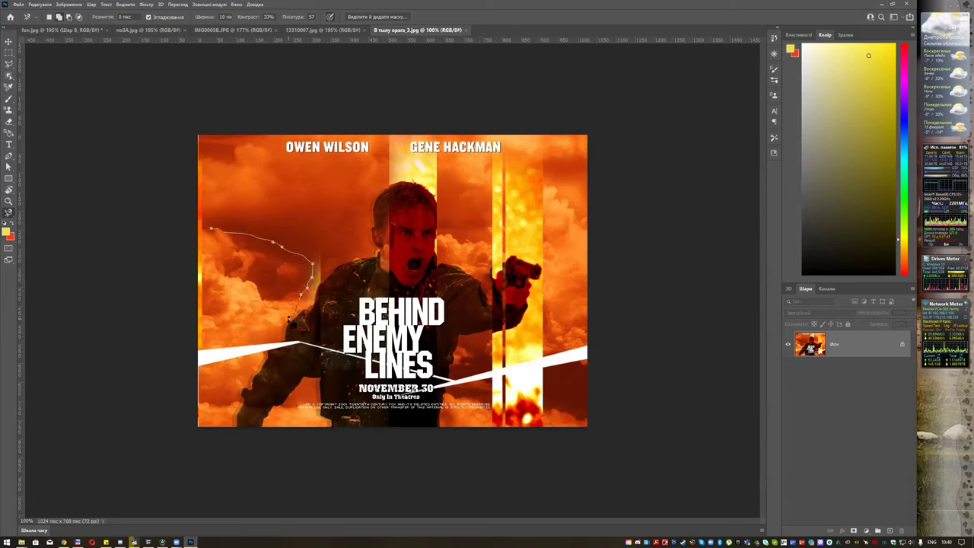
{"action": "key", "text": "Escape"}
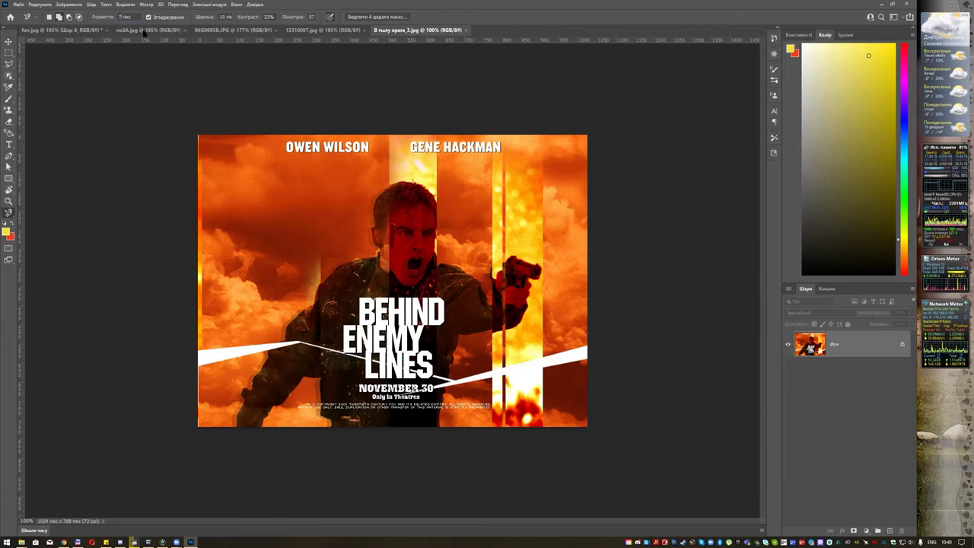
{"action": "left_click", "coordinate": [213, 235]}
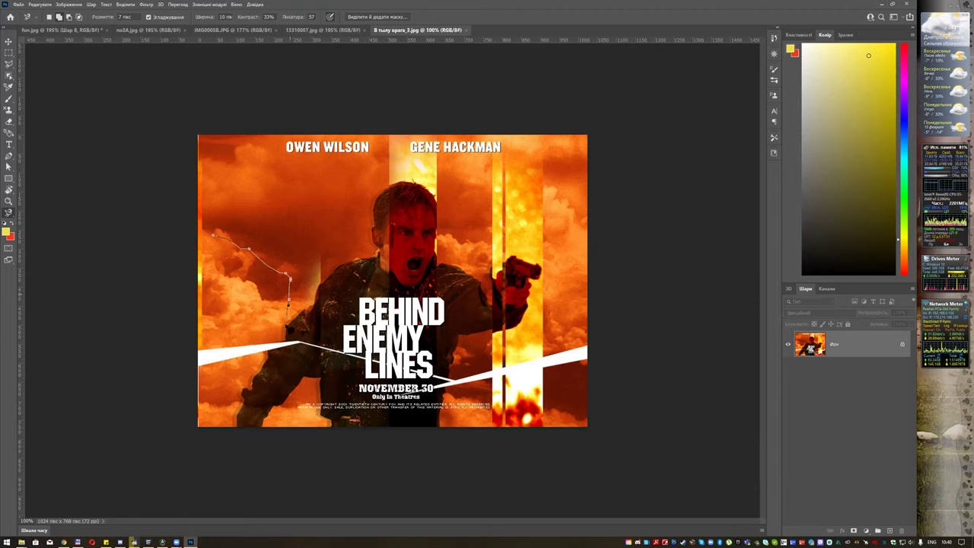
{"action": "left_click", "coordinate": [217, 239]}
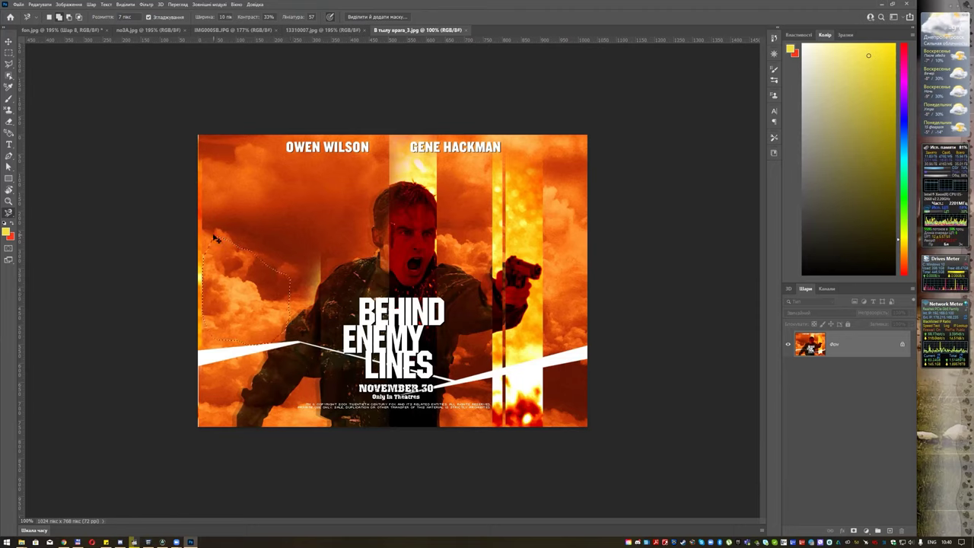
- Paste the fiery cloud into fon.jpg, rotate it about -57°, scale it to about 17% and place it on the tower's top
{"action": "left_click", "coordinate": [84, 31]}
{"action": "key", "text": "ctrl+v"}
{"action": "key", "text": "ctrl+t"}
{"action": "left_click_drag", "start_coordinate": [486, 171], "coordinate": [564, 120]}
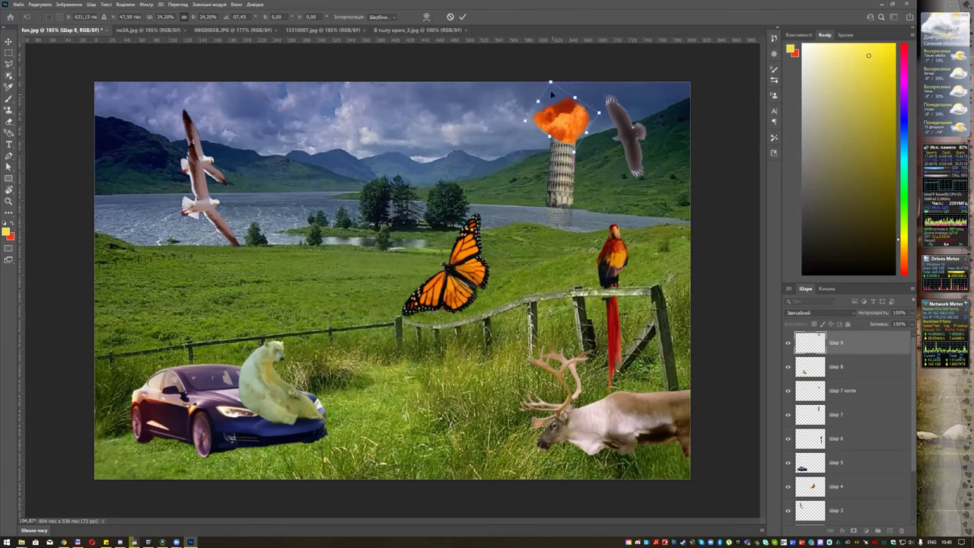
{"action": "left_click_drag", "start_coordinate": [550, 84], "coordinate": [568, 131]}
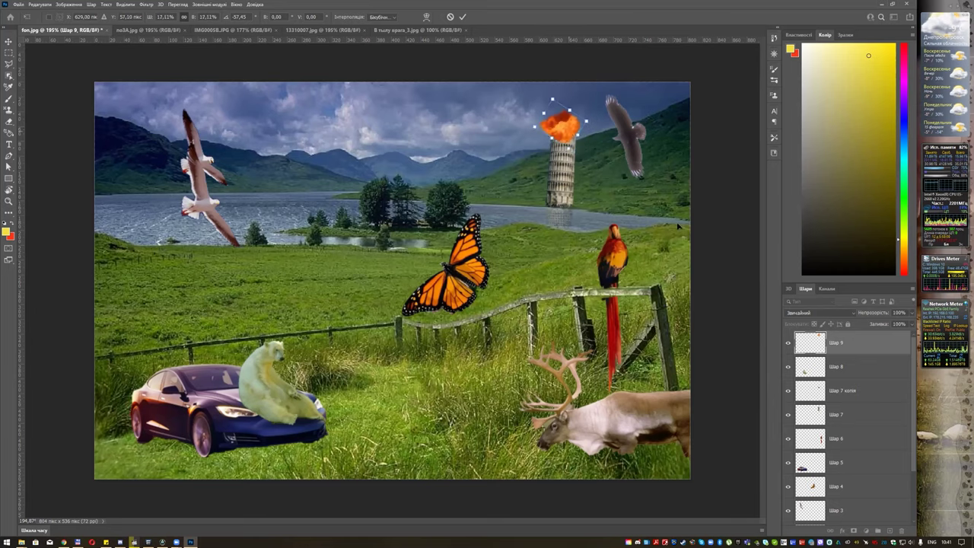
{"action": "key", "text": "Return"}
- Lower the fiery cloud layer's opacity to 65%
{"action": "left_click", "coordinate": [909, 323]}
{"action": "left_click_drag", "start_coordinate": [904, 325], "coordinate": [894, 325]}
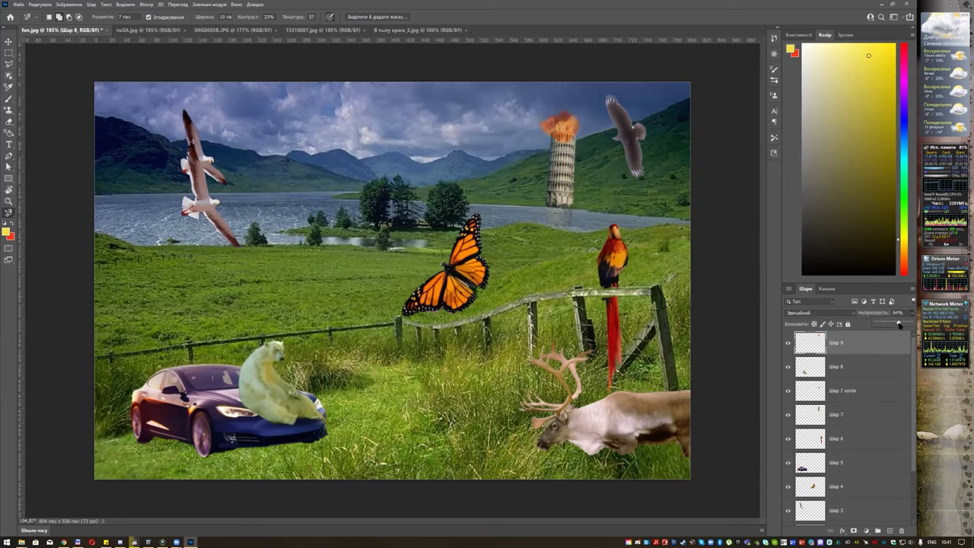
{"action": "left_click_drag", "start_coordinate": [899, 325], "coordinate": [899, 325]}
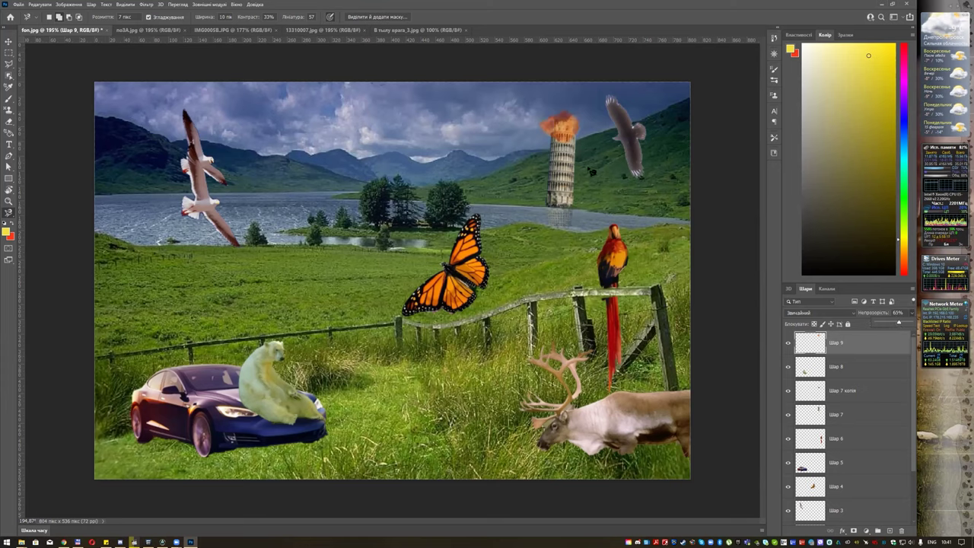
- Rotate the fiery cloud clockwise and move it slightly down over the tower's top, applying the transform
{"action": "key", "text": "ctrl+t"}
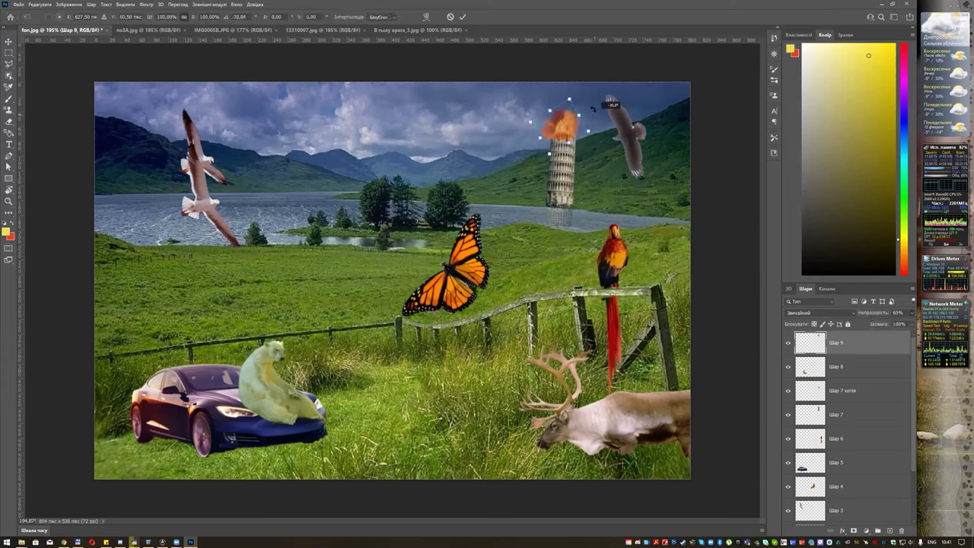
{"action": "left_click_drag", "start_coordinate": [563, 129], "coordinate": [562, 134]}
{"action": "key", "text": "Return"}
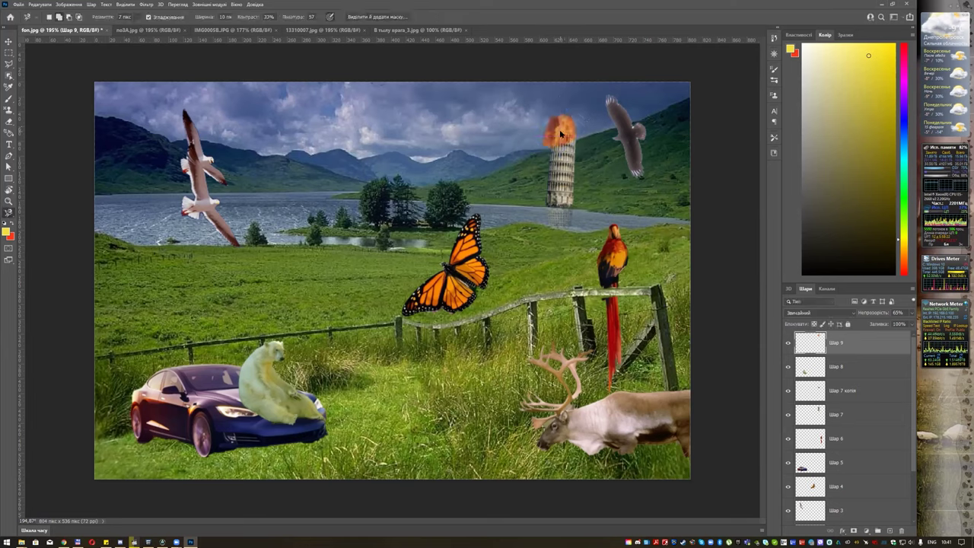
- Duplicate the fiery cloud layer and offset the transformed copy to widen the flames above the tower
{"action": "mouse_move", "coordinate": [562, 135]}
{"action": "left_mouse_down"}
{"action": "mouse_move", "coordinate": [603, 126]}
{"action": "mouse_move", "coordinate": [606, 143]}
{"action": "mouse_move", "coordinate": [568, 136]}
{"action": "left_mouse_up"}
{"action": "key", "text": "ctrl+t"}
{"action": "key", "text": "Return"}
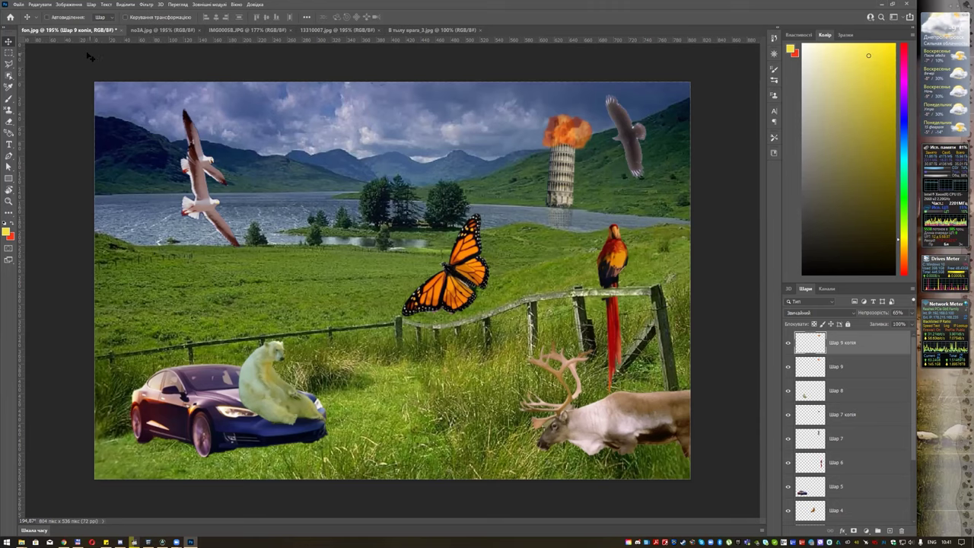
- Set up the collage's export as a JPG at 79% quality in the Export As dialog
{"action": "left_click", "coordinate": [20, 5]}
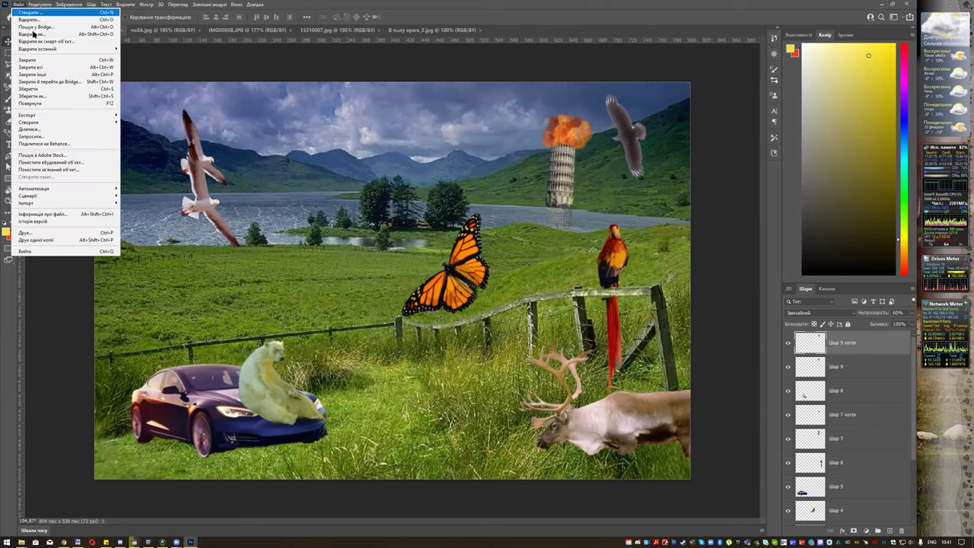
{"action": "mouse_move", "coordinate": [67, 115]}
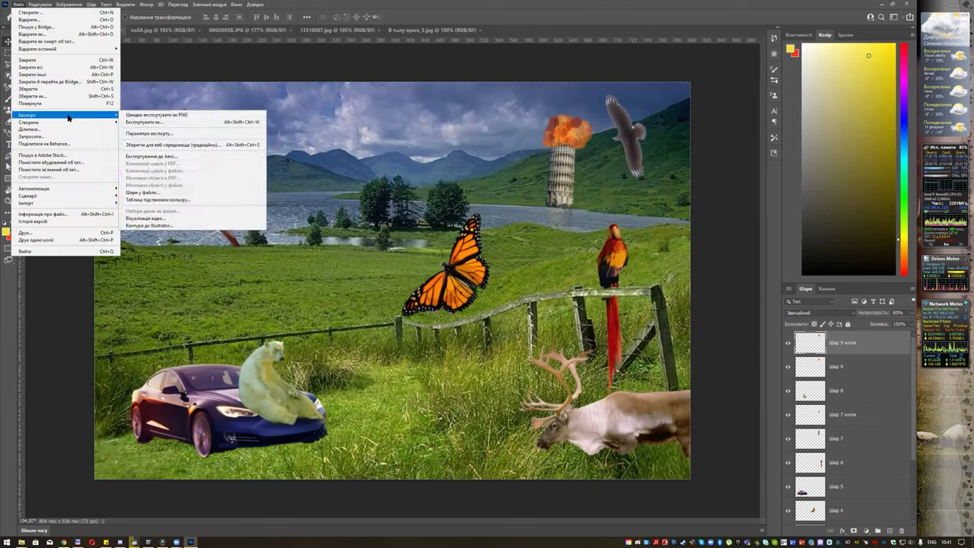
{"action": "left_click", "coordinate": [174, 114]}
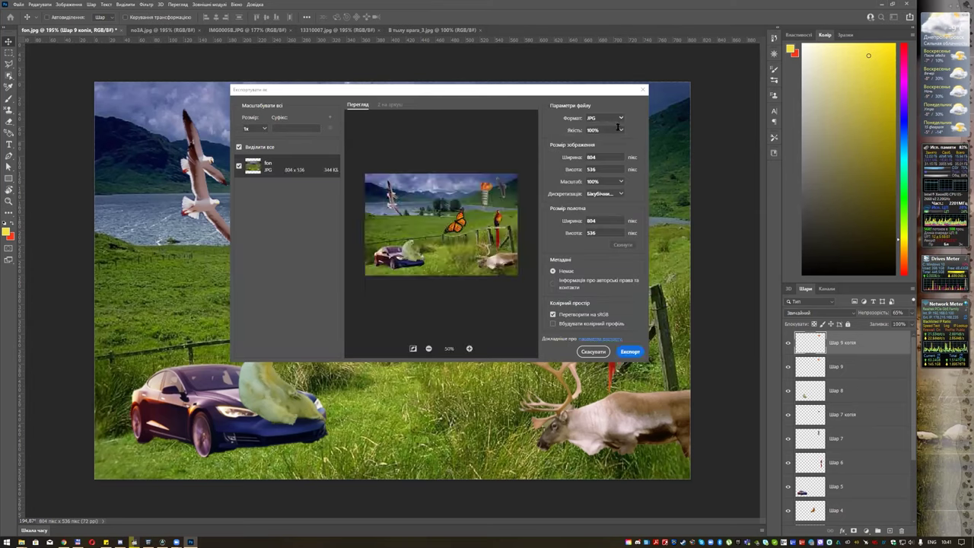
{"action": "left_click", "coordinate": [620, 129]}
{"action": "left_click_drag", "start_coordinate": [627, 144], "coordinate": [619, 145]}
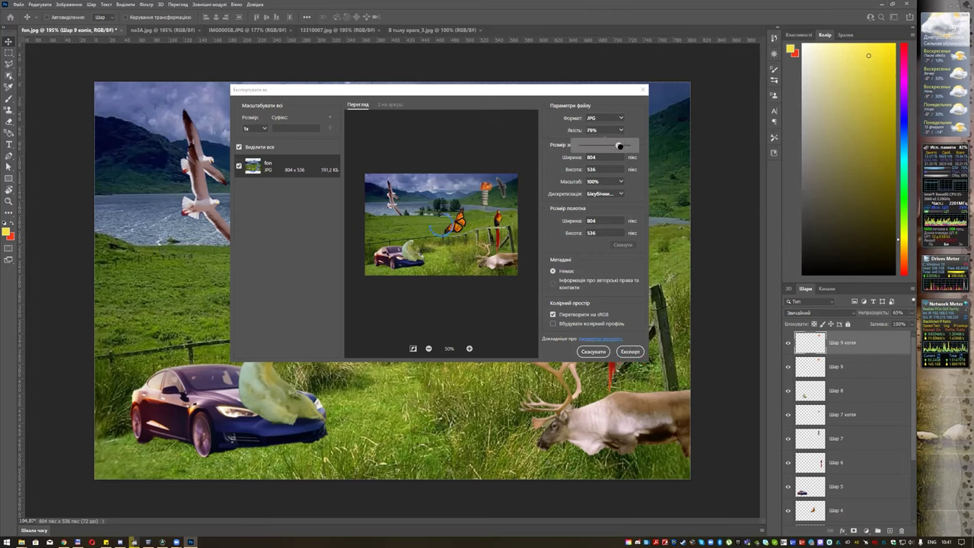
{"action": "left_click", "coordinate": [622, 135]}
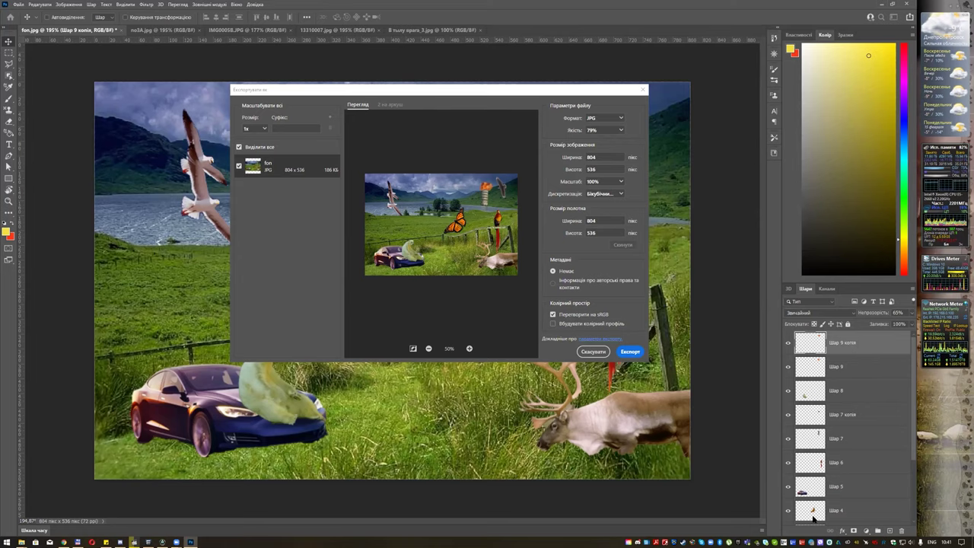
- Switch to Microsoft Teams and open the assignment "Растрова графіка - завдання 2. Інструменти виділення" on the course's DO page
{"action": "key", "text": "alt+Tab"}
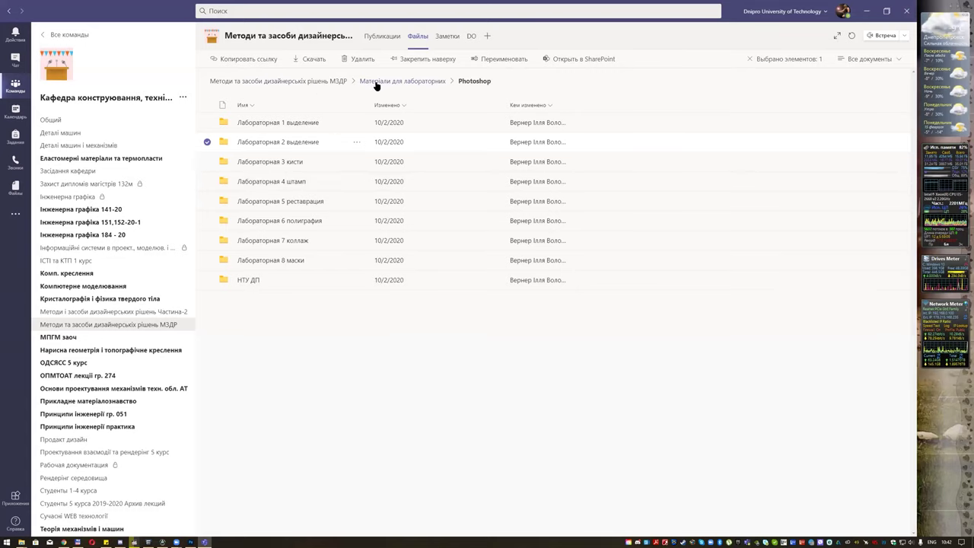
{"action": "left_click", "coordinate": [327, 82]}
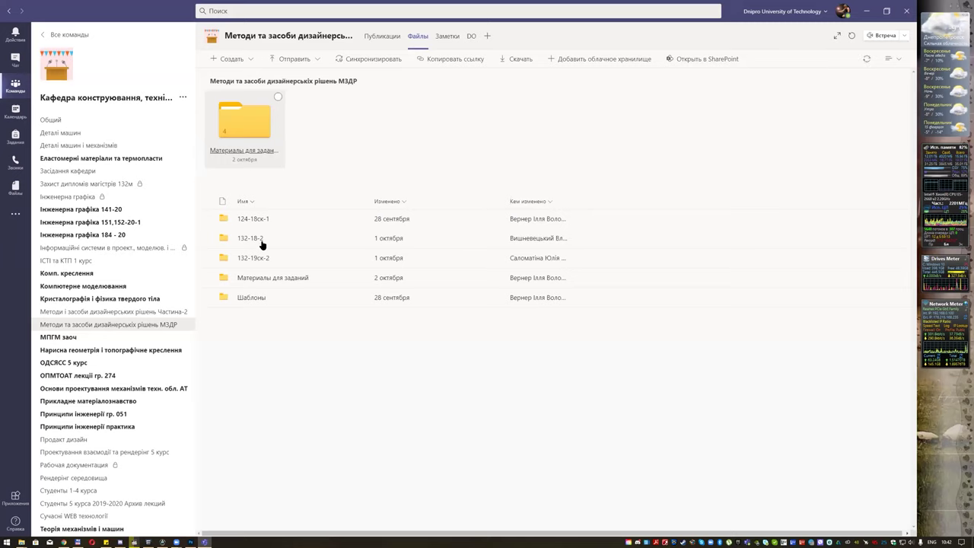
{"action": "left_click", "coordinate": [472, 38]}
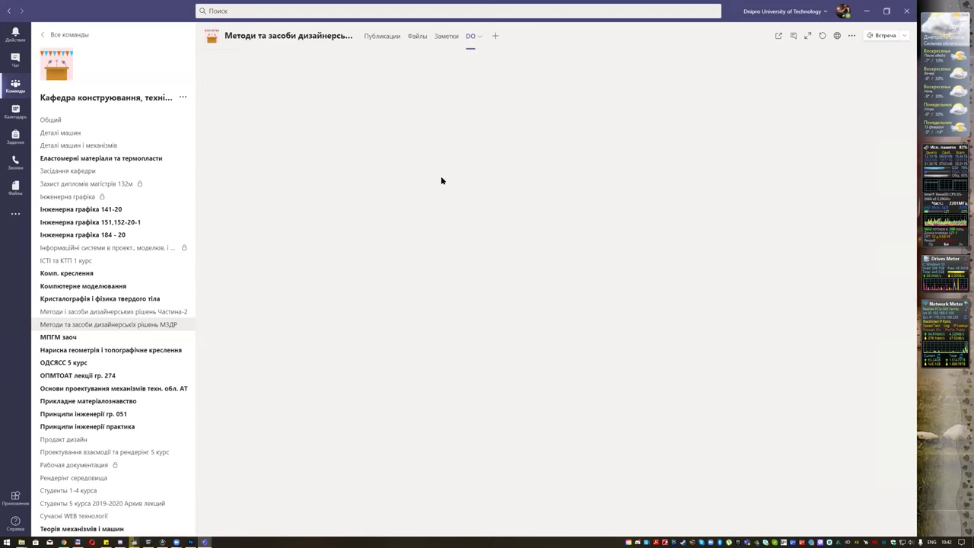
{"action": "scroll", "coordinate": [472, 197], "scroll_direction": "down", "scroll_amount": 5}
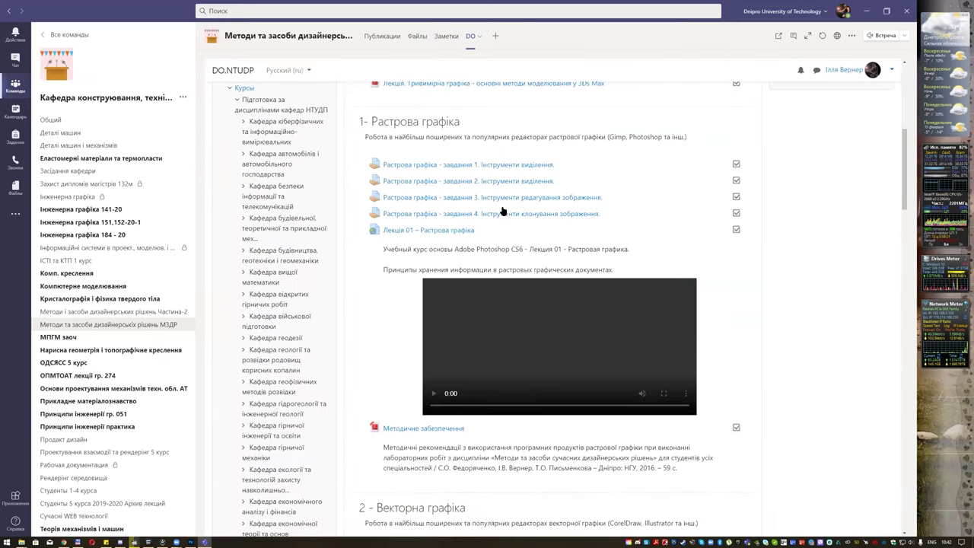
{"action": "left_click", "coordinate": [505, 183]}
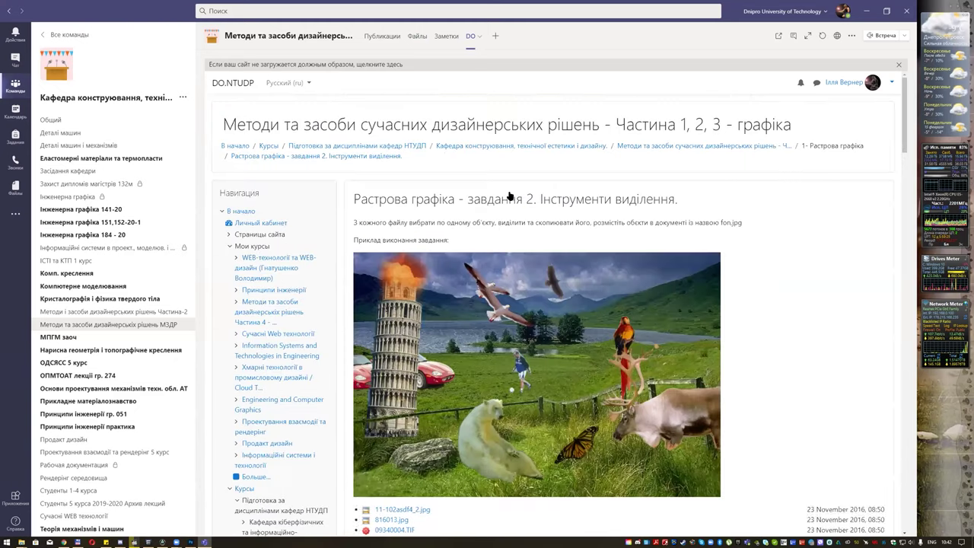
- Review the assignment's files and grading summary down to the section for adding an answer
{"action": "scroll", "coordinate": [511, 217], "scroll_direction": "down", "scroll_amount": 6}
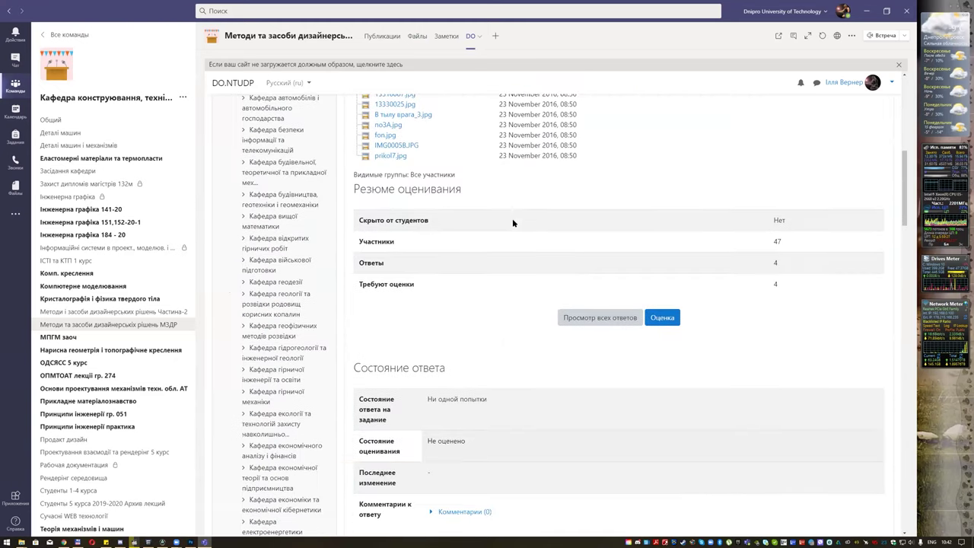
{"action": "scroll", "coordinate": [512, 221], "scroll_direction": "down", "scroll_amount": 2}
{"action": "scroll", "coordinate": [512, 222], "scroll_direction": "down", "scroll_amount": 1}
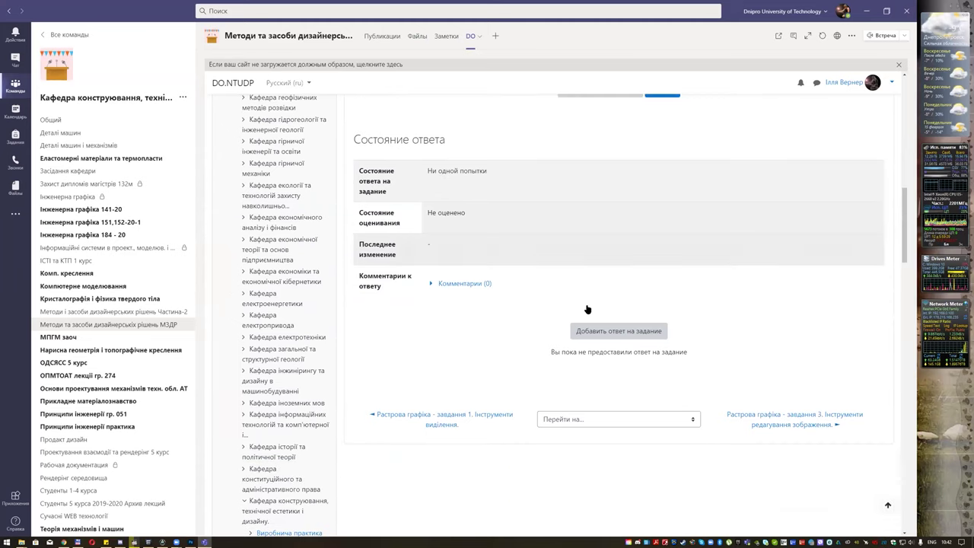